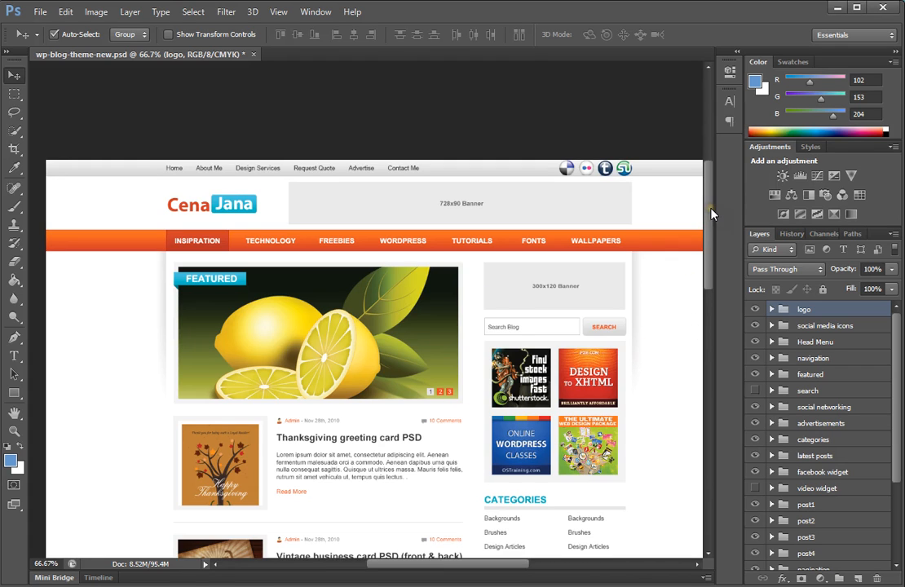
Step: Examine the blog theme mockup, toggling the panels and zooming in on the logo
mouse_move(710, 214)
mouse_down()
mouse_move(730, 269)
mouse_move(711, 232)
mouse_up()
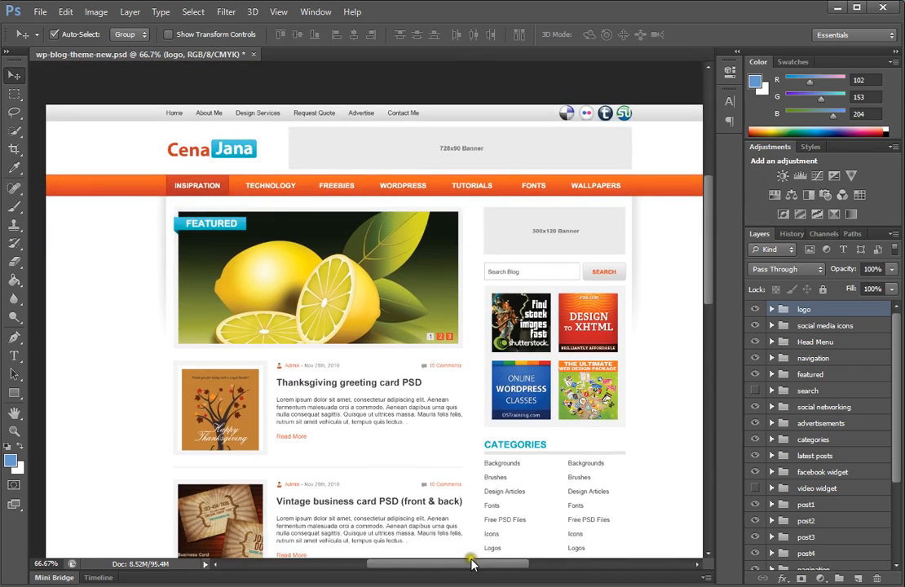
mouse_move(471, 563)
mouse_down()
mouse_move(486, 562)
mouse_move(475, 561)
mouse_up()
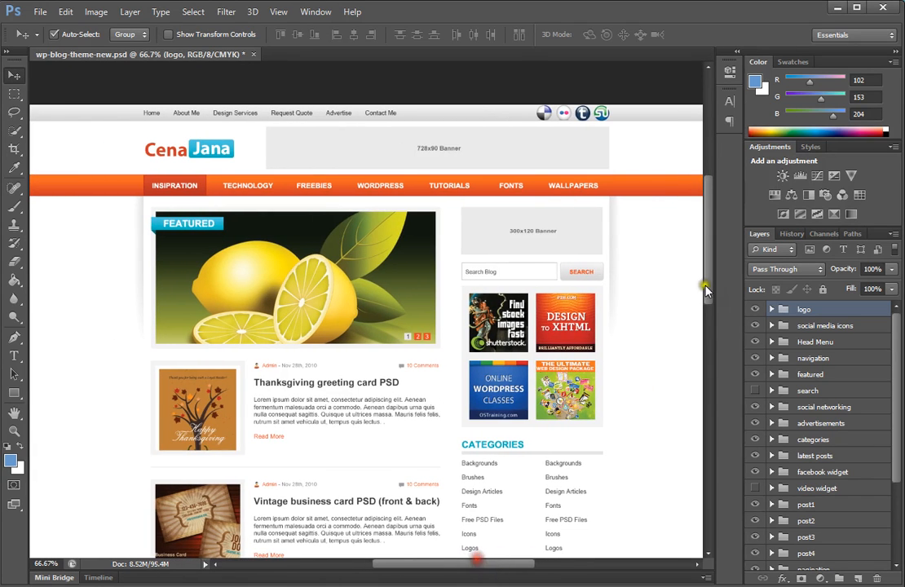
mouse_move(706, 245)
mouse_down()
mouse_move(721, 309)
mouse_move(719, 247)
mouse_up()
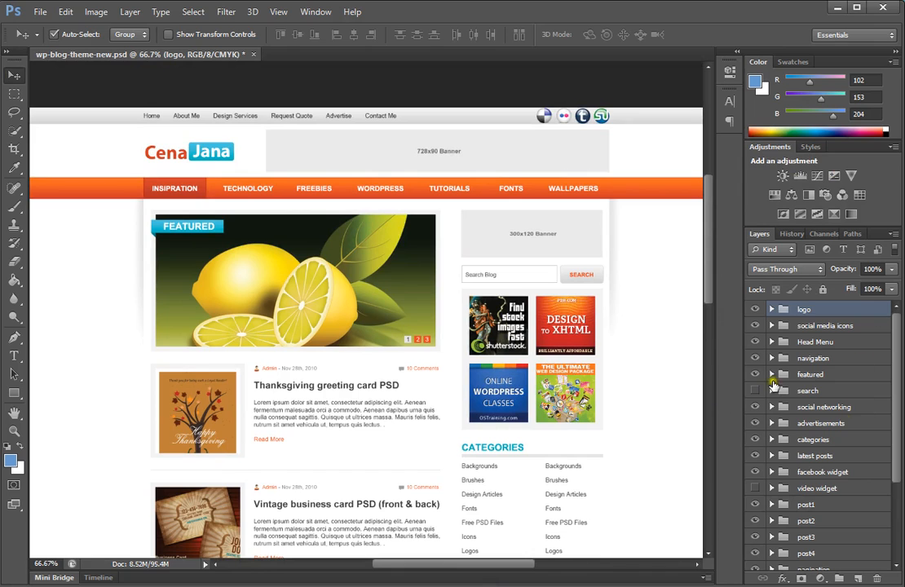
key(Tab)
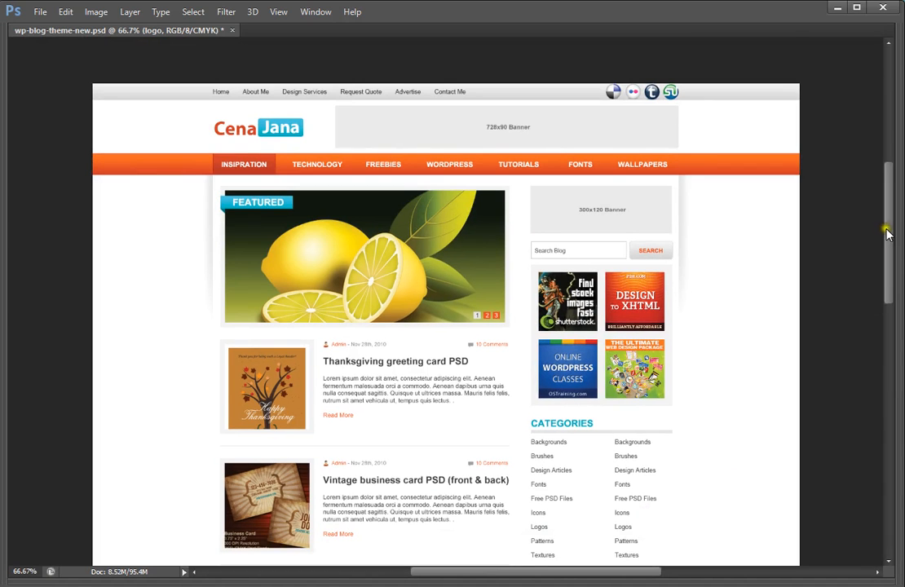
drag(887, 228, 895, 114)
key(Tab)
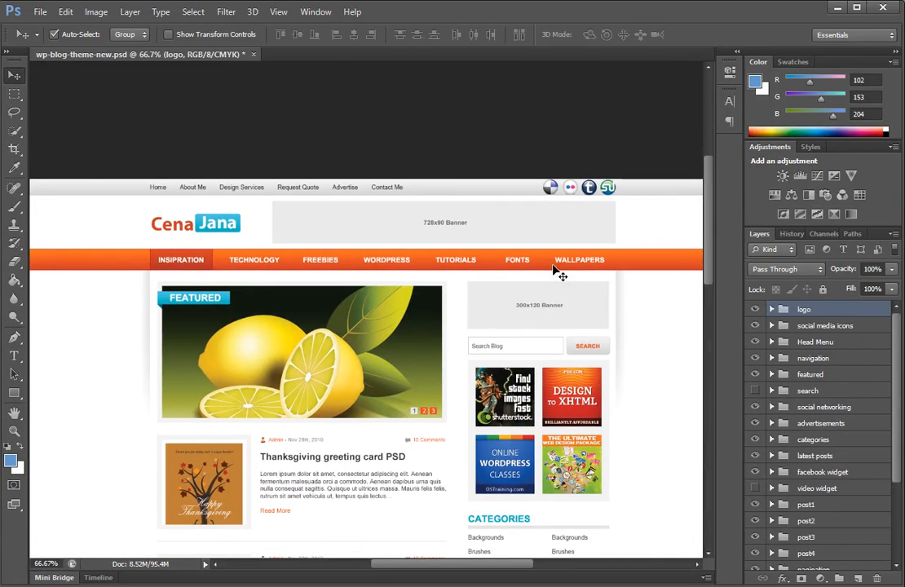
key(Tab)
key(Tab)
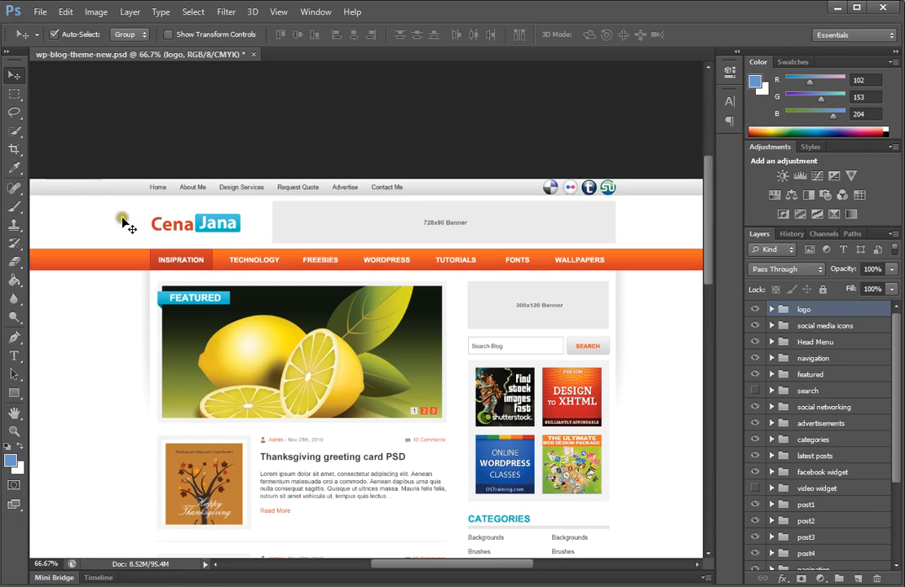
scroll(208, 237, up, 2)
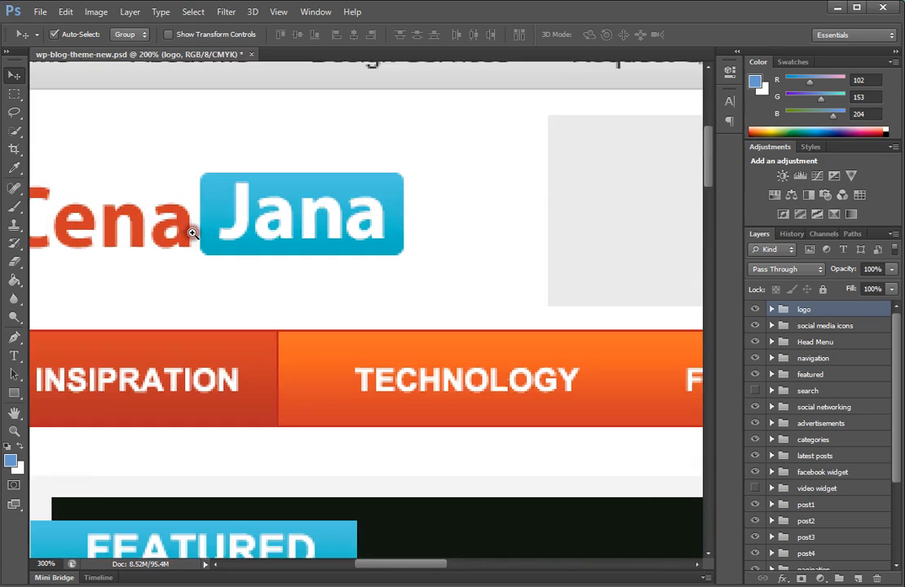
scroll(191, 235, up, 1)
scroll(163, 224, down, 2)
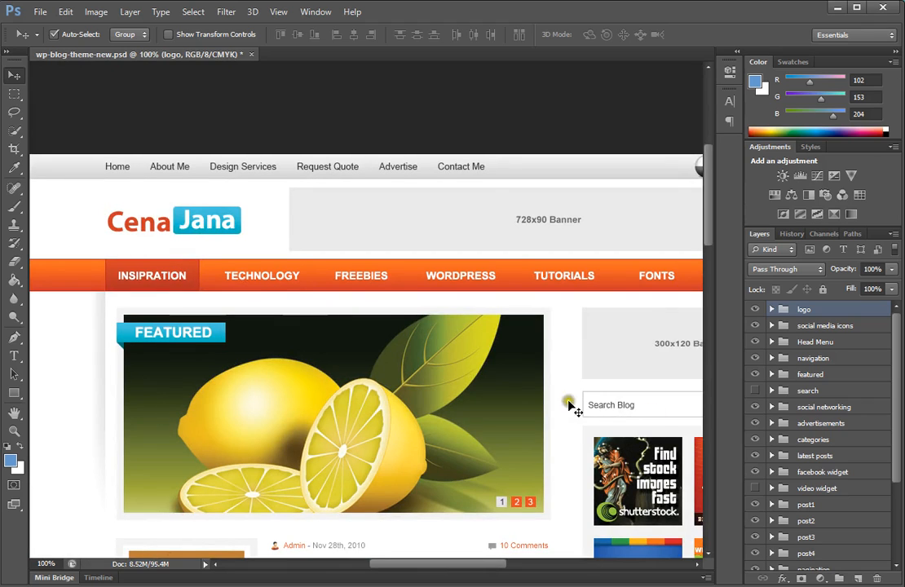
Step: Show only the logo group, then restore all layers and expand the logo group to view its layers
click(12, 83)
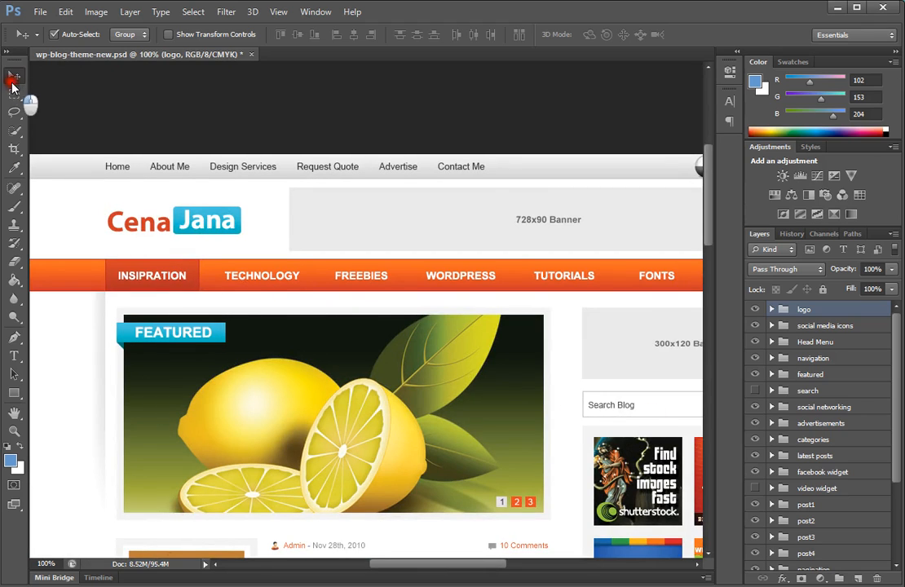
alt+click(755, 311)
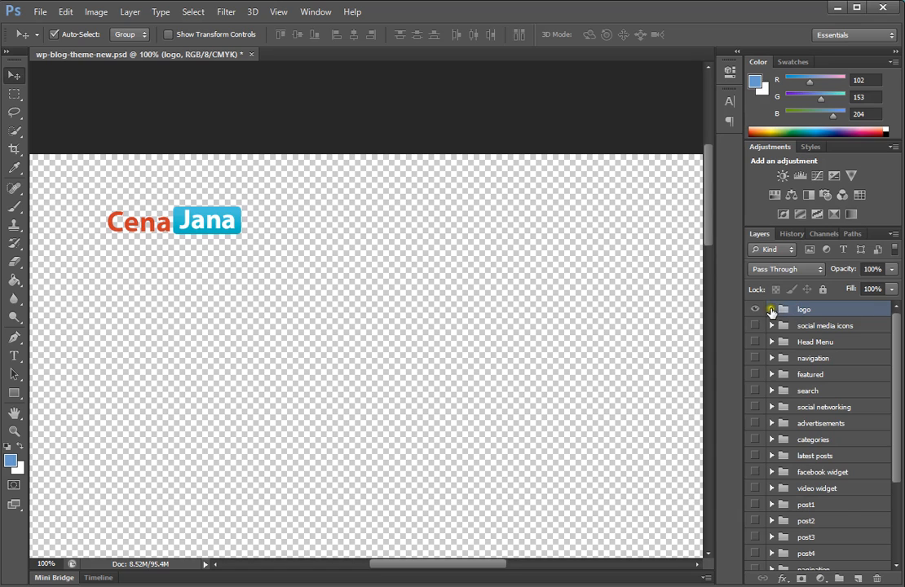
click(771, 309)
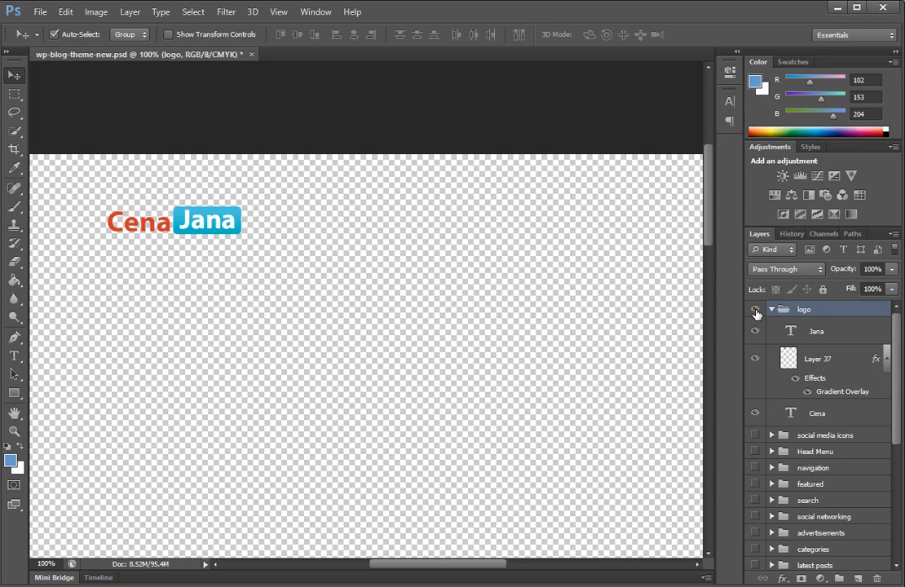
click(769, 310)
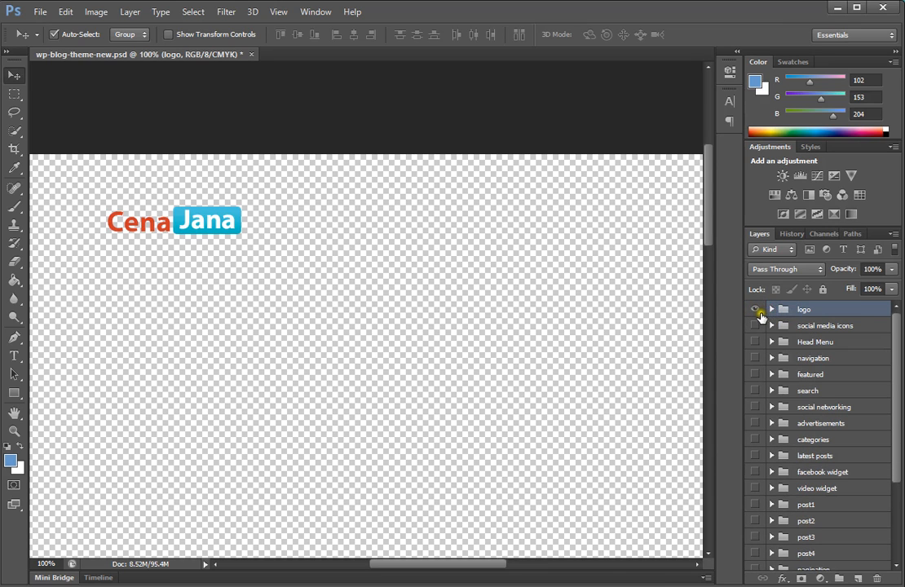
alt+click(753, 311)
click(771, 309)
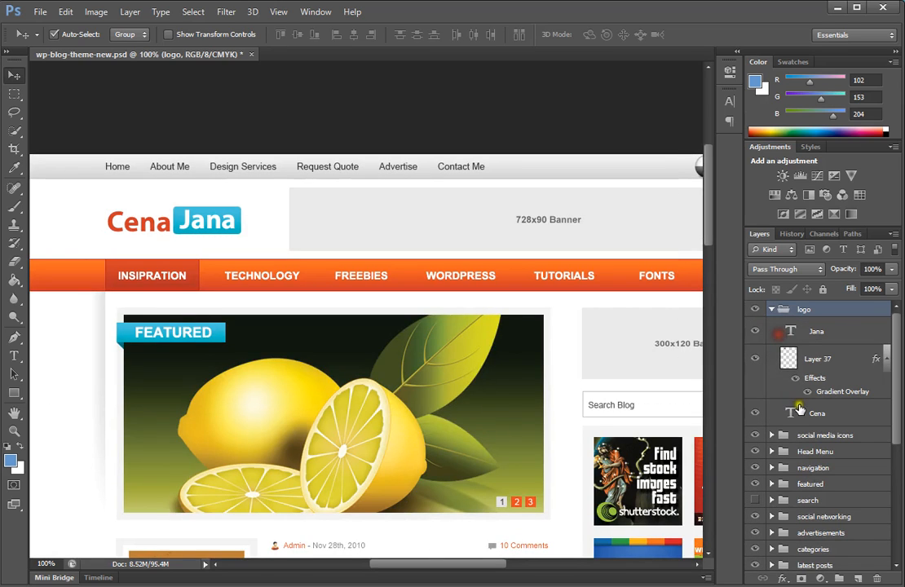
Step: Toggle the Jana and Cena text layers' visibility off and back on
click(754, 332)
click(753, 332)
click(755, 414)
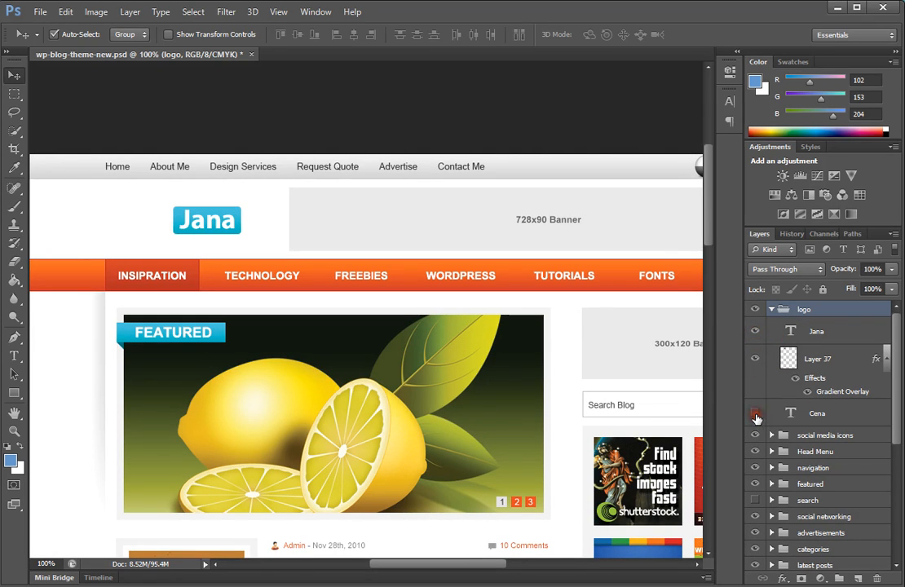
click(755, 414)
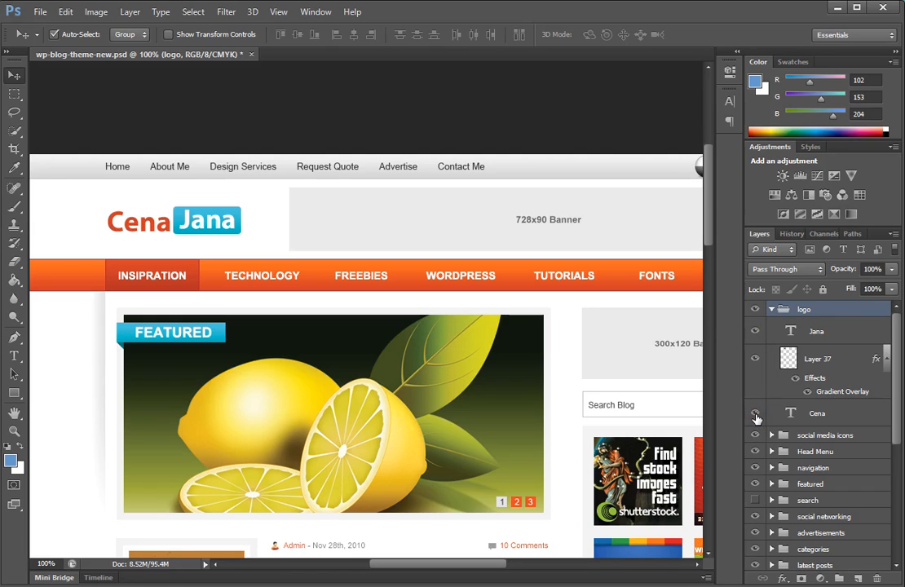
Step: Show only the Cena layer, then restore all layers and collapse the logo group
click(771, 310)
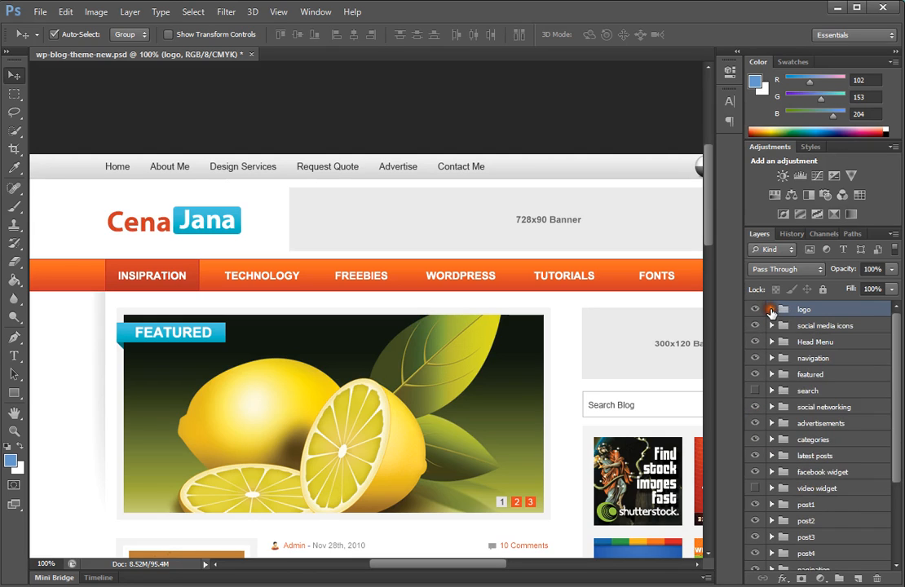
click(772, 310)
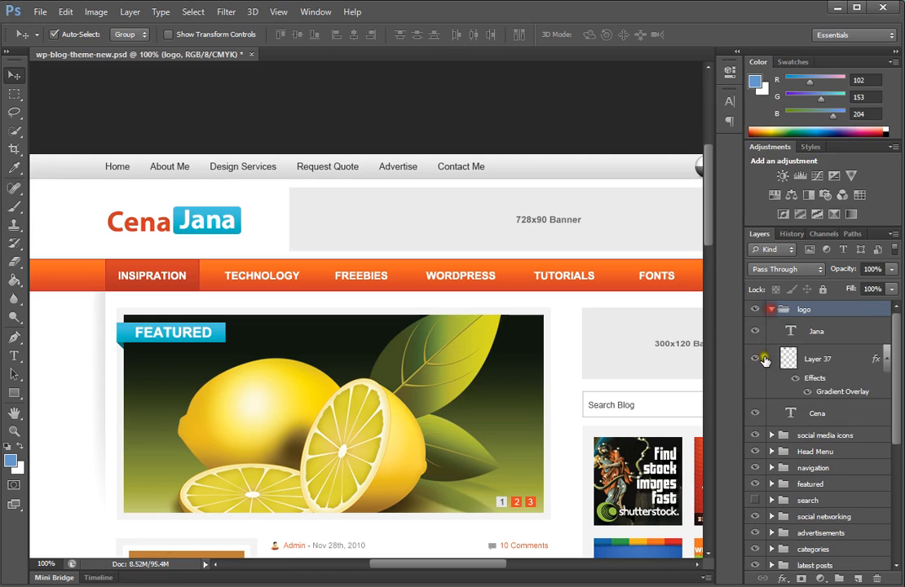
alt+click(755, 414)
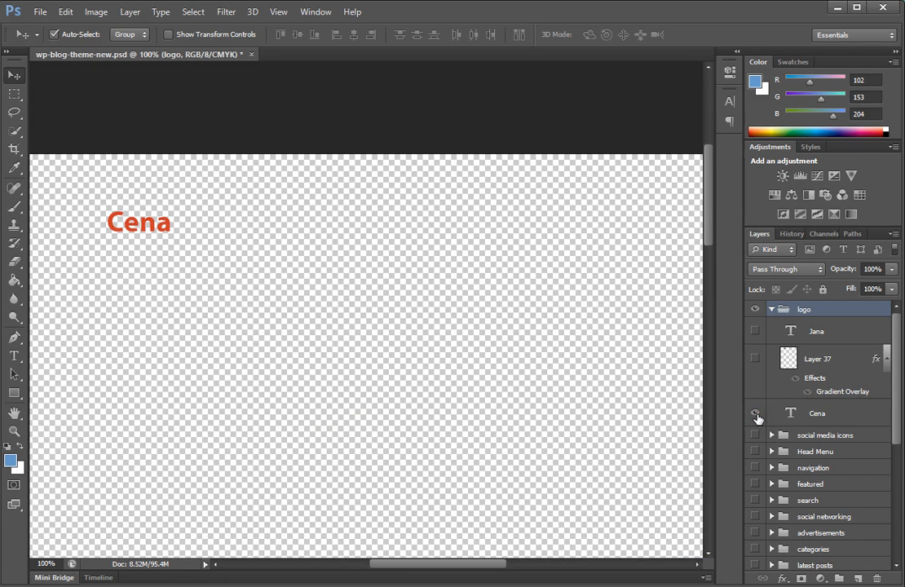
alt+click(756, 416)
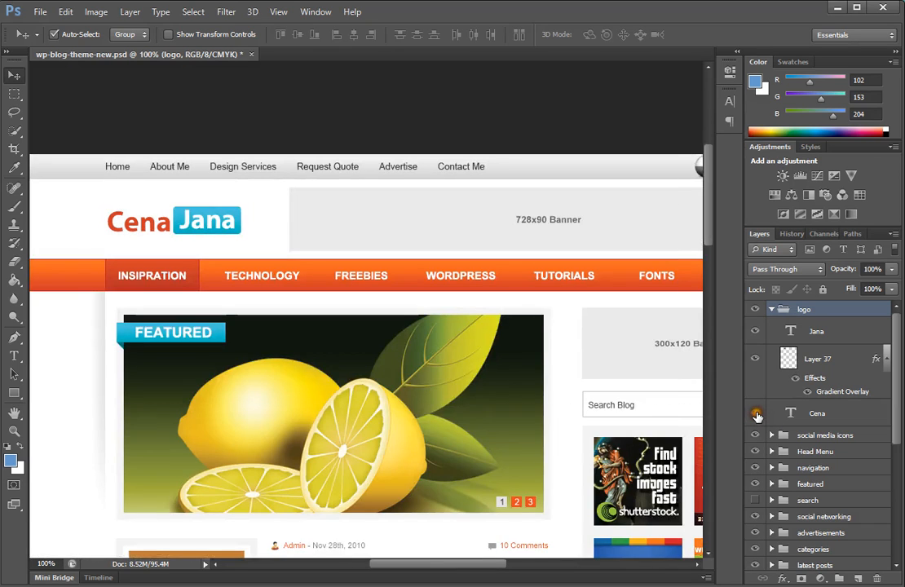
click(772, 310)
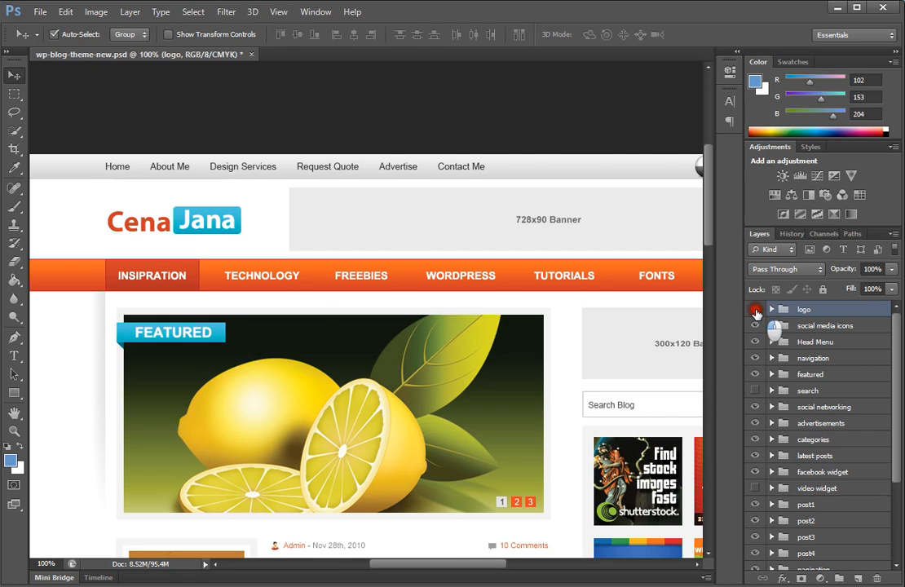
Step: Show only the logo group and draw a rectangular marquee selection around the Cena Jana logo
alt+click(755, 309)
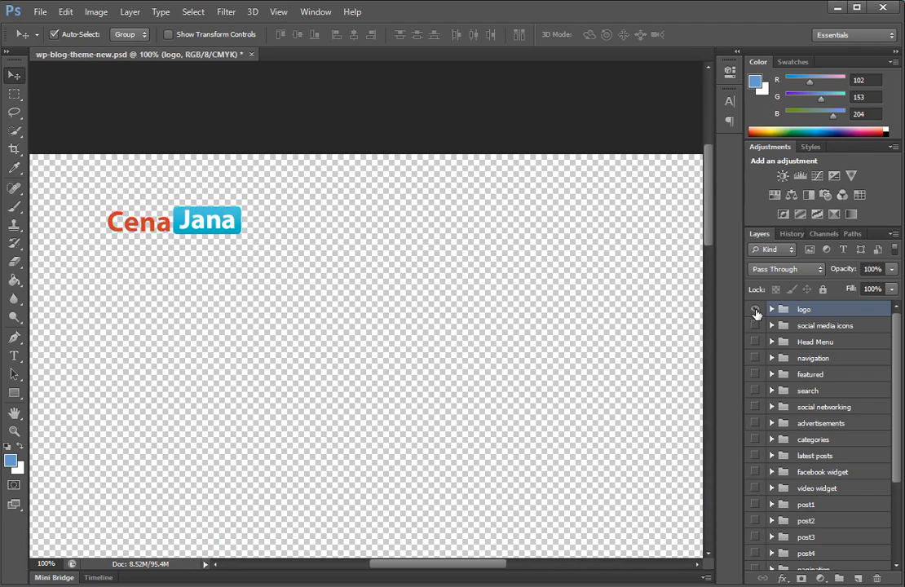
drag(14, 94, 41, 98)
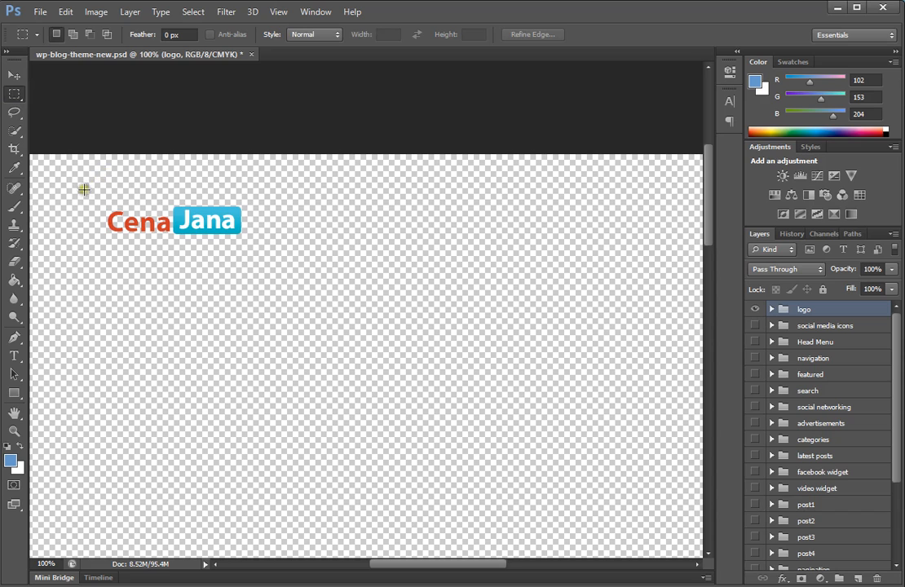
drag(84, 189, 272, 264)
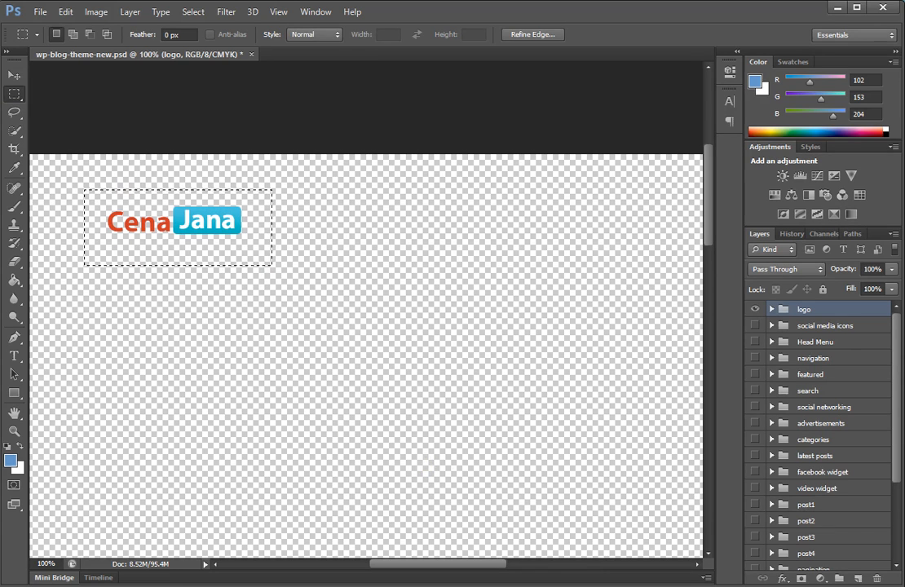
Step: Switch to Notepad, enlarge its font through the Font dialog, then reposition and minimize the window
key(alt+Tab)
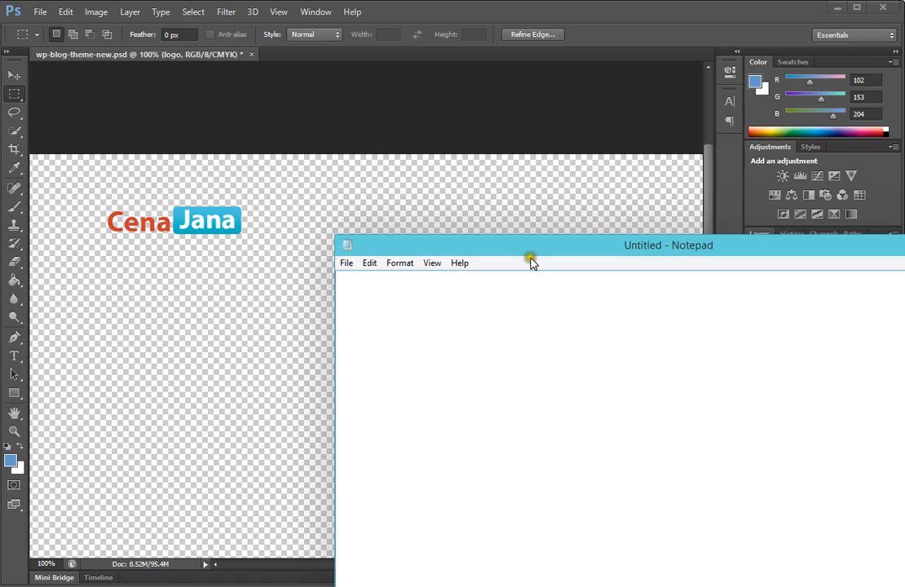
drag(531, 246, 515, 257)
click(383, 273)
click(404, 305)
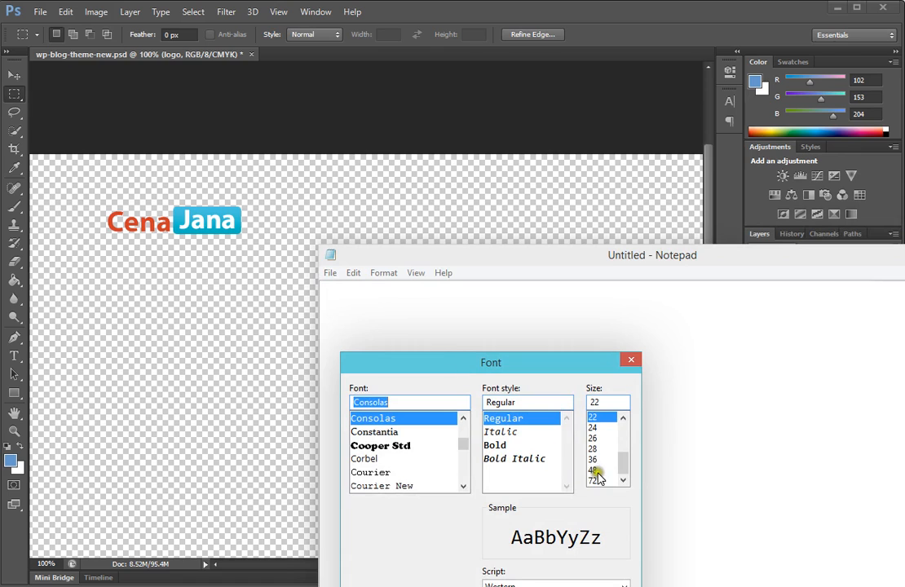
click(592, 459)
key(Return)
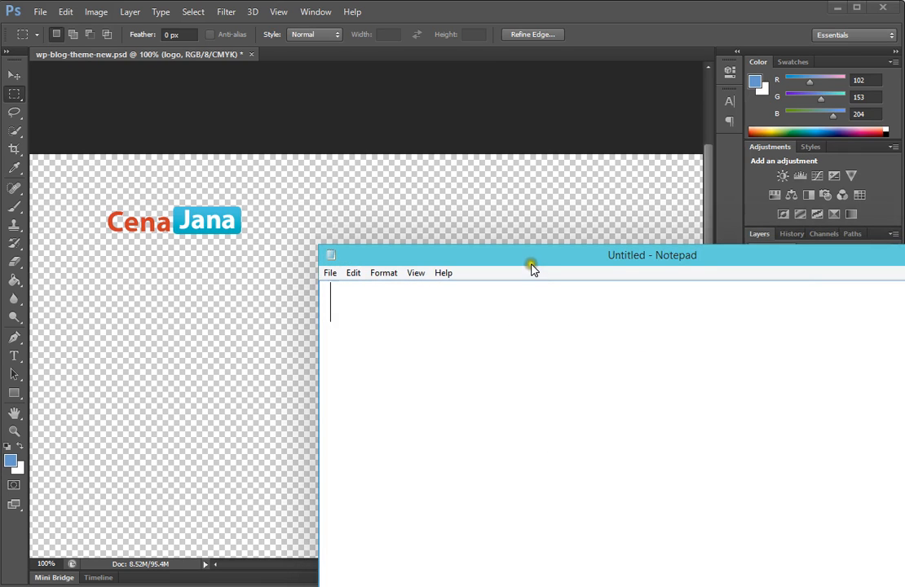
drag(531, 267, 511, 327)
drag(707, 326, 489, 310)
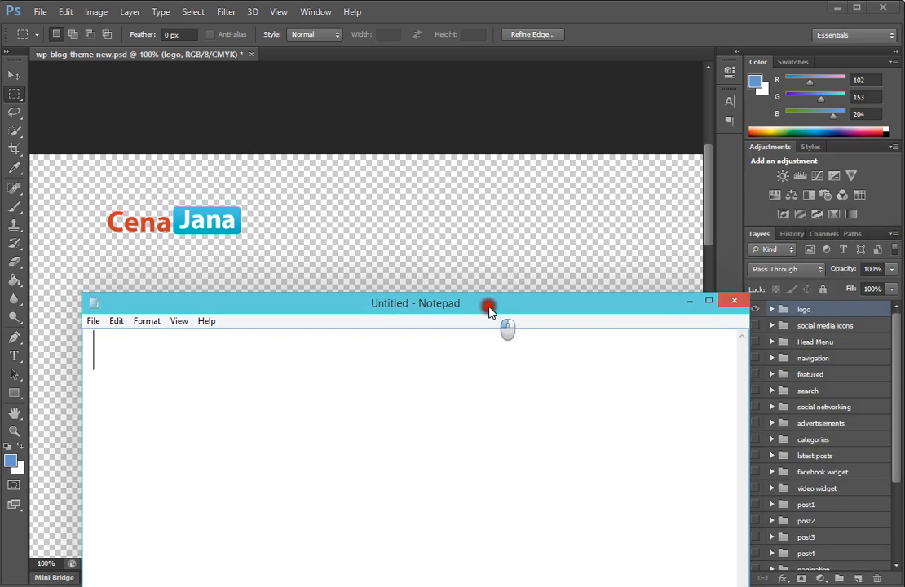
click(689, 301)
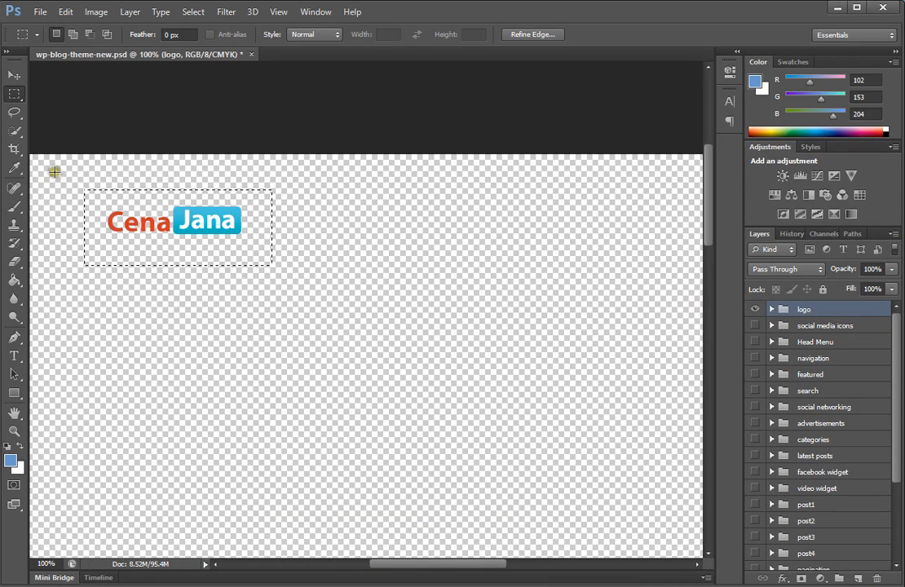
Step: Try to copy the logo selection, then toggle the logo group's visibility off and back on
key(ctrl+c)
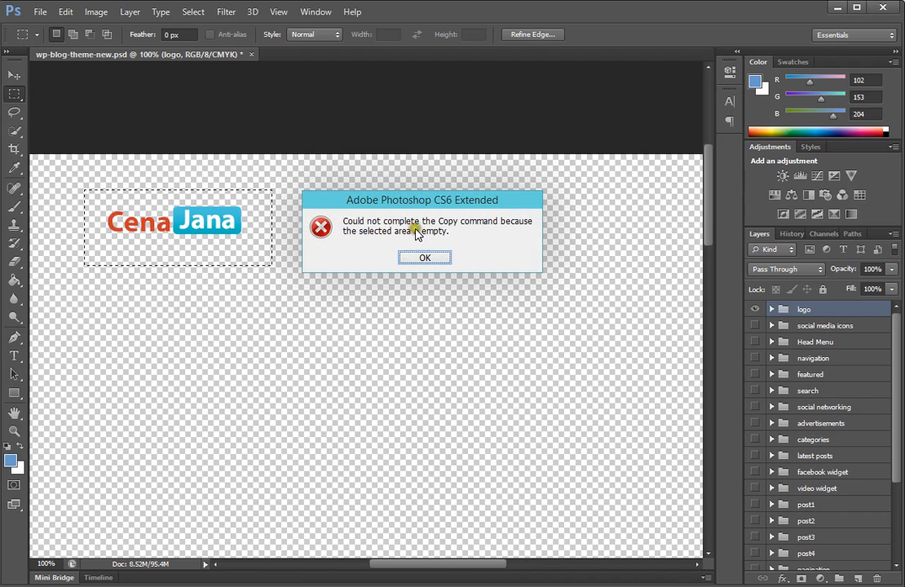
click(425, 259)
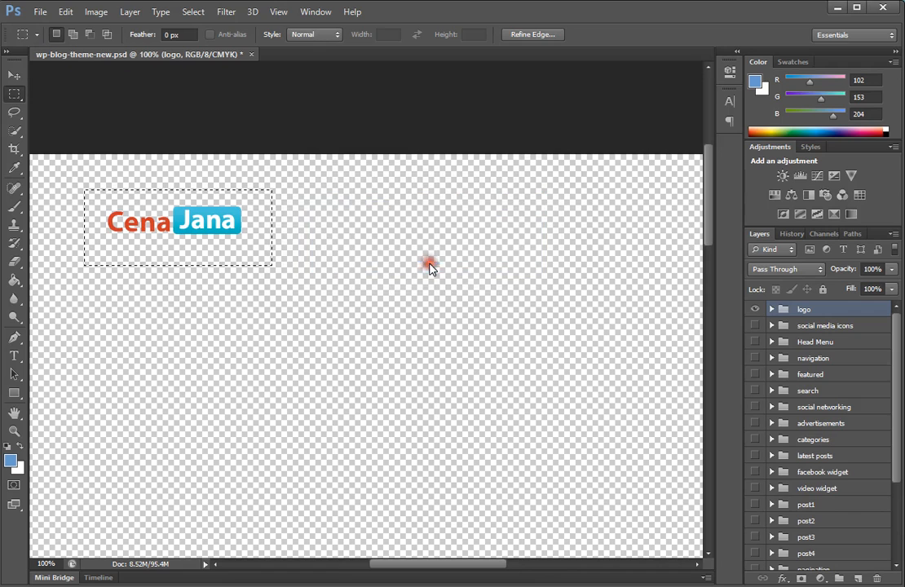
click(755, 309)
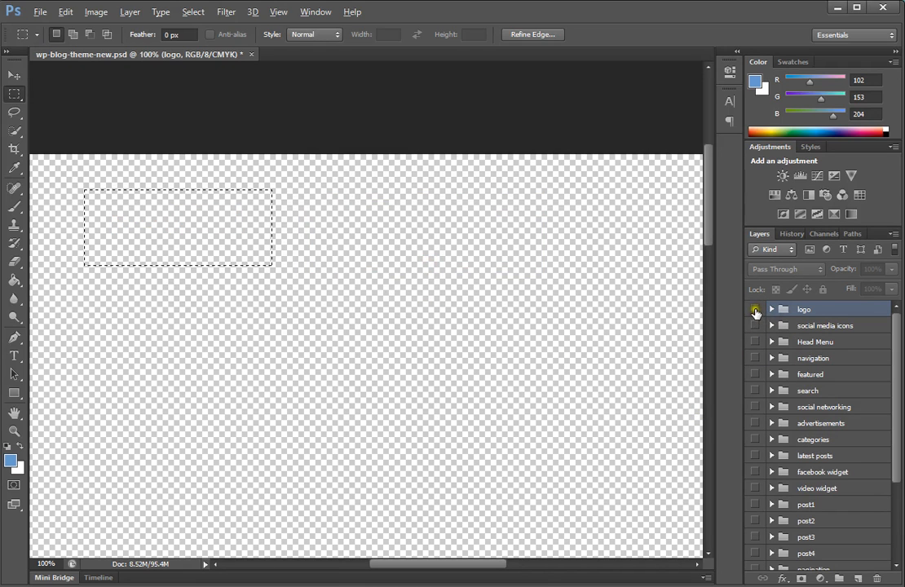
click(755, 309)
click(755, 309)
click(754, 313)
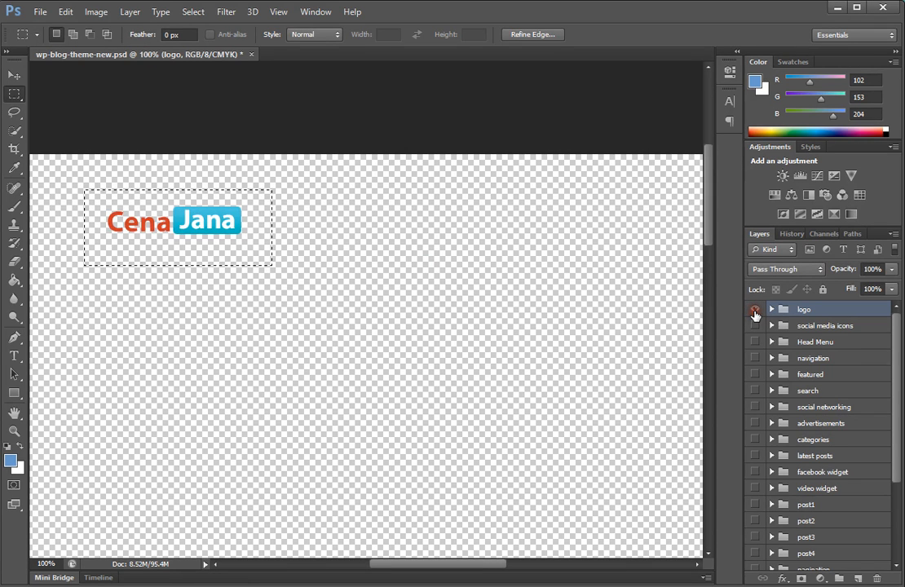
Step: Revert the document to its opened snapshot in History and return to the layers list
click(792, 234)
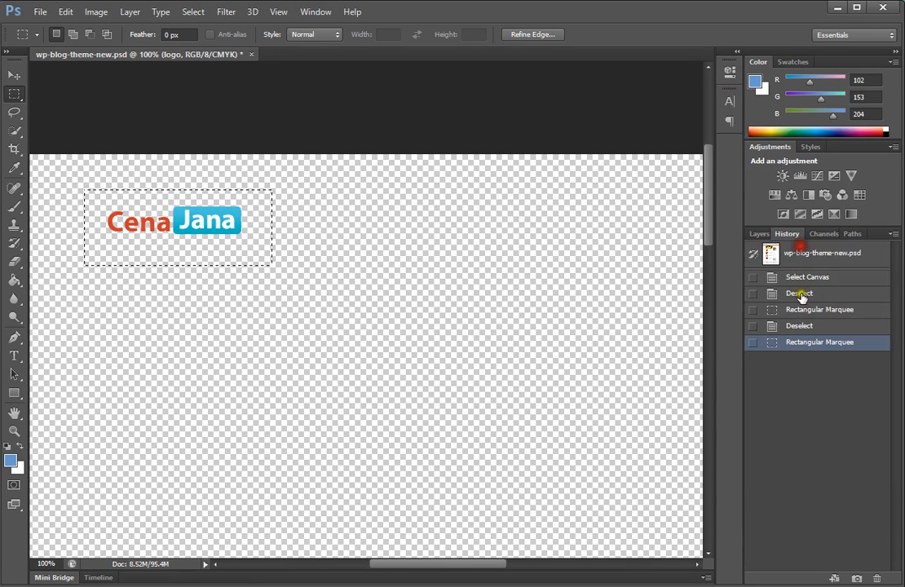
click(791, 254)
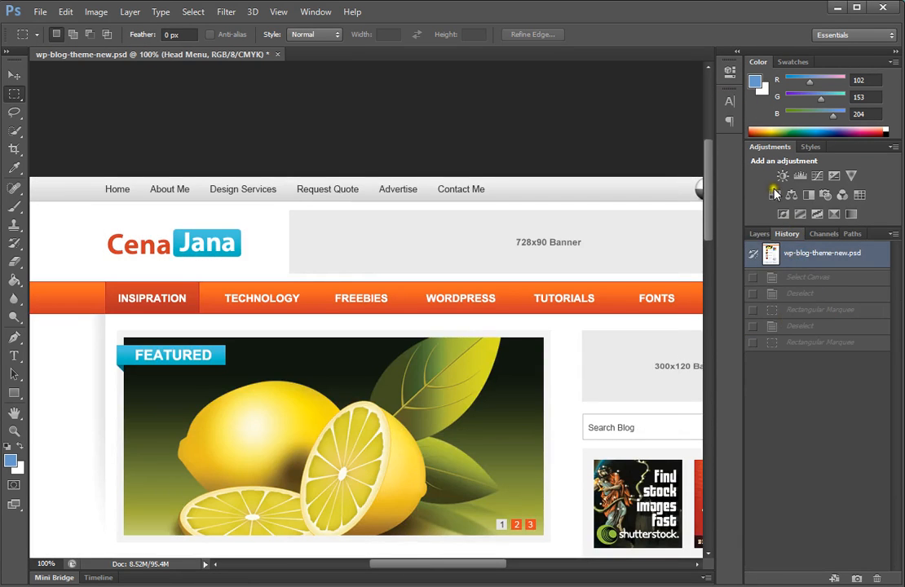
click(759, 234)
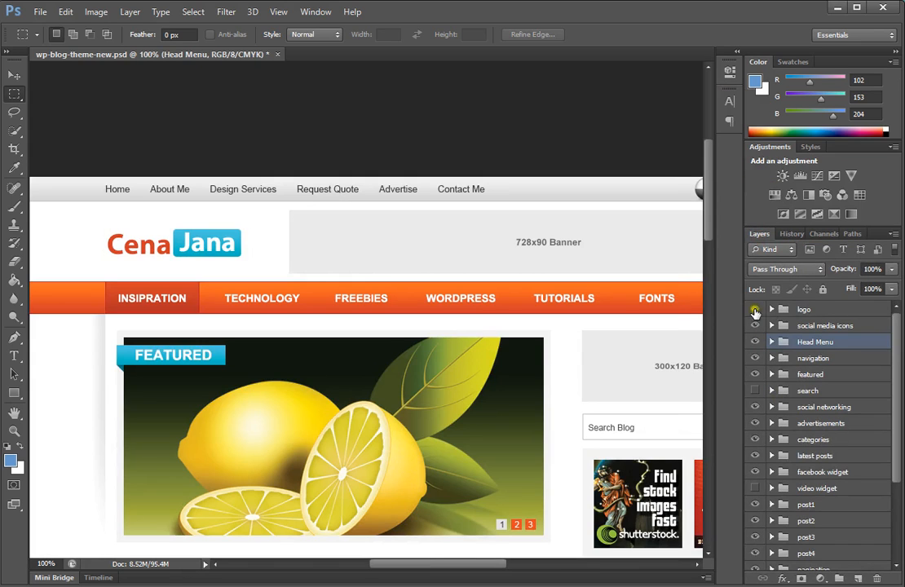
Step: Draw a marquee selection around the Cena Jana logo and try to copy it
click(756, 310)
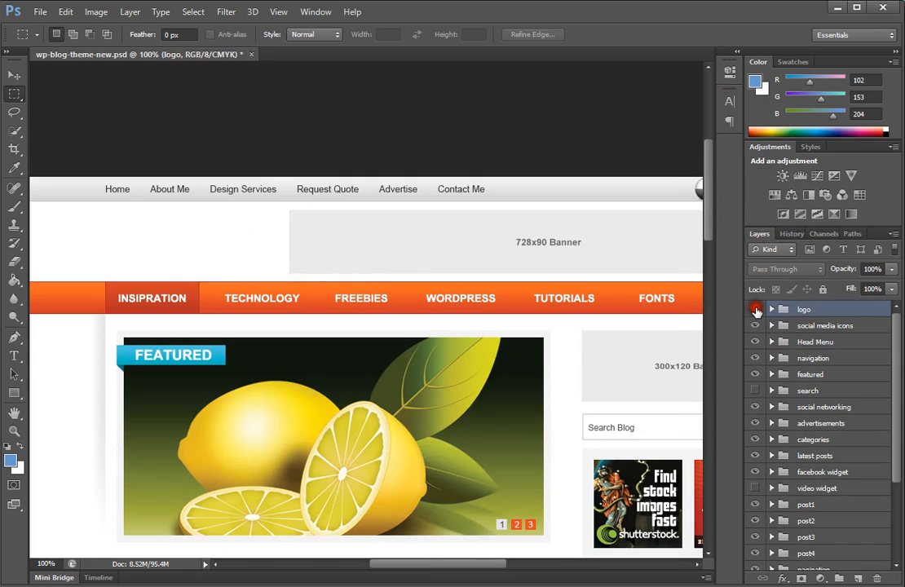
drag(84, 210, 280, 310)
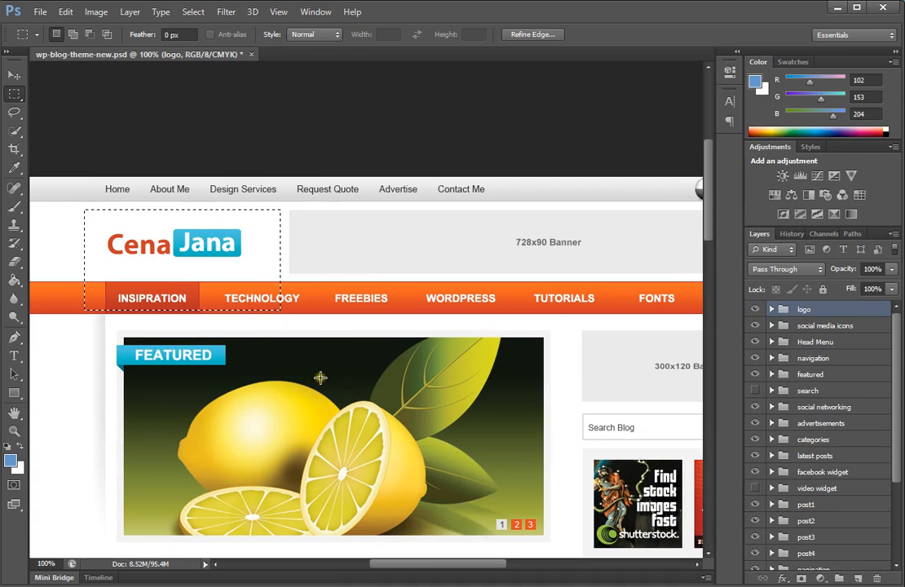
key(ctrl+c)
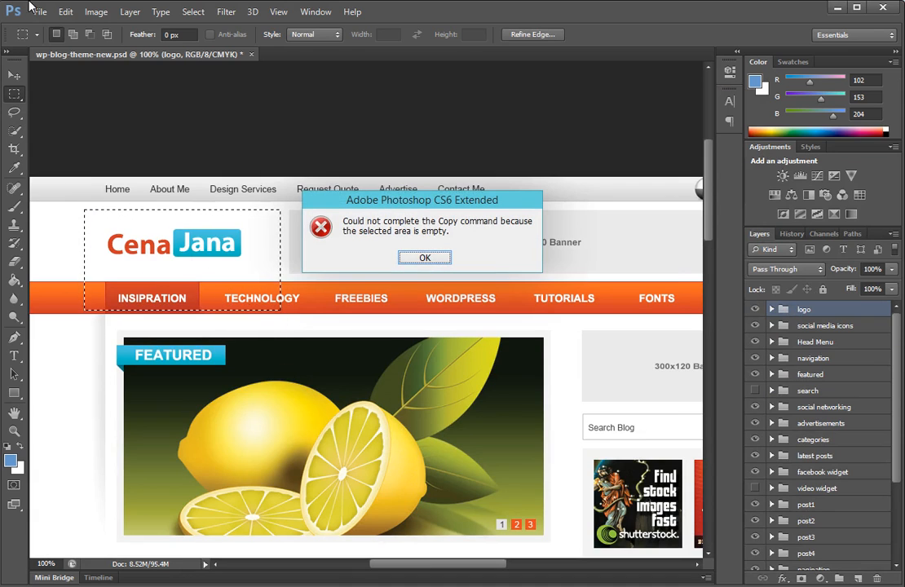
click(424, 258)
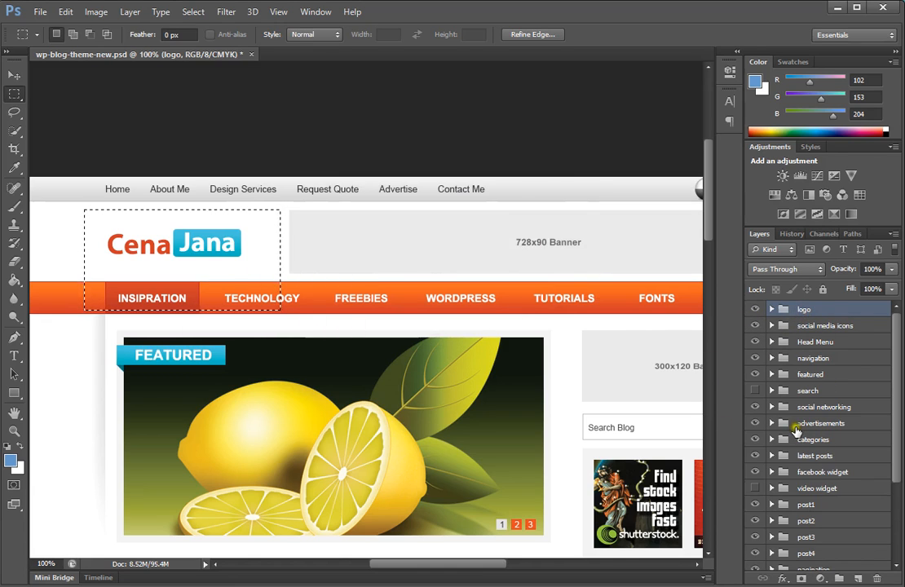
Step: Show only the logo group, hiding all other layer groups
scroll(796, 444, down, 5)
scroll(796, 458, up, 4)
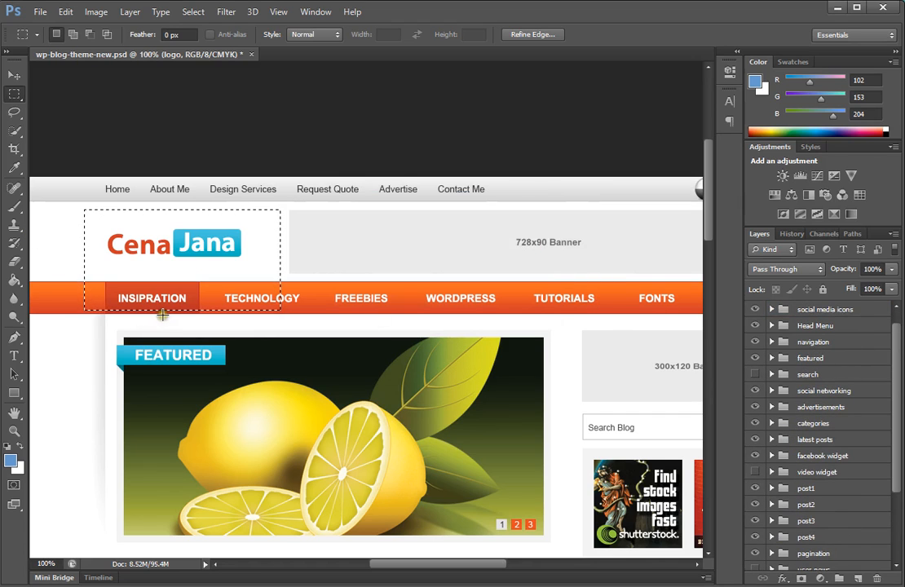
scroll(831, 375, up, 1)
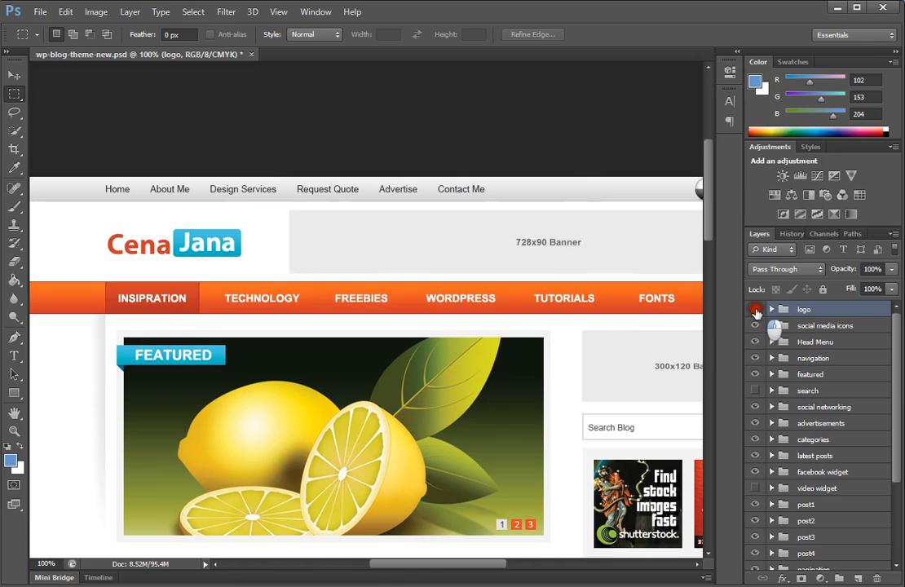
click(756, 312)
click(756, 311)
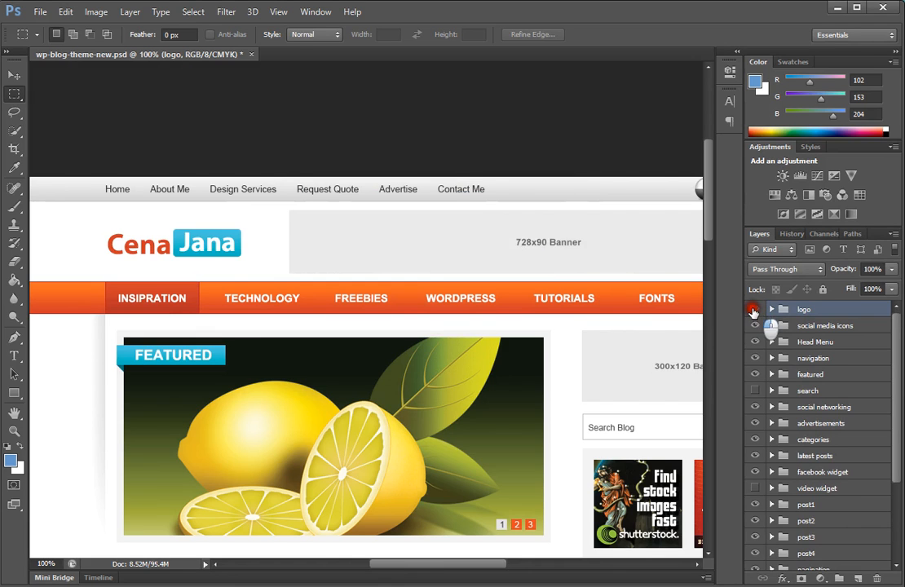
alt+click(754, 311)
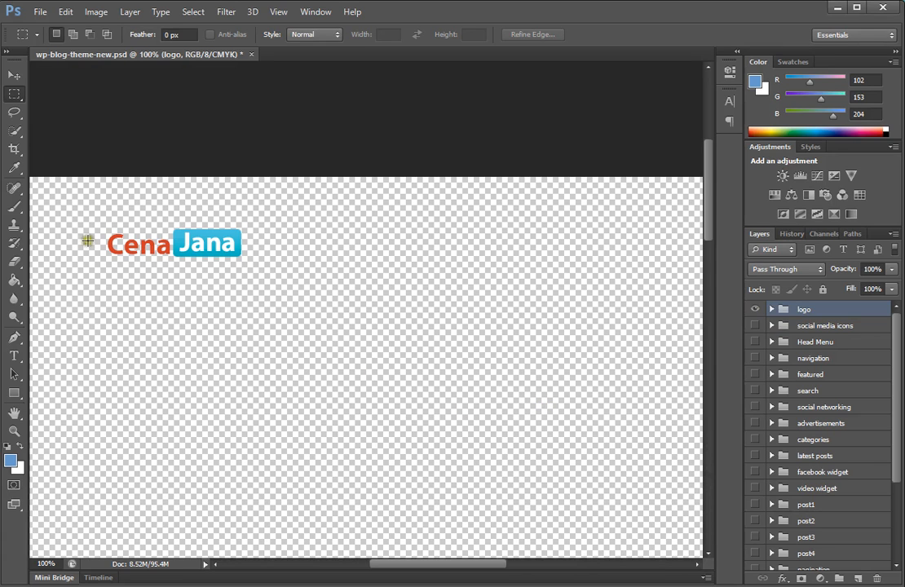
Step: Redraw a rectangular marquee selection loosely around the Cena Jana logo
drag(102, 227, 149, 246)
drag(239, 264, 245, 265)
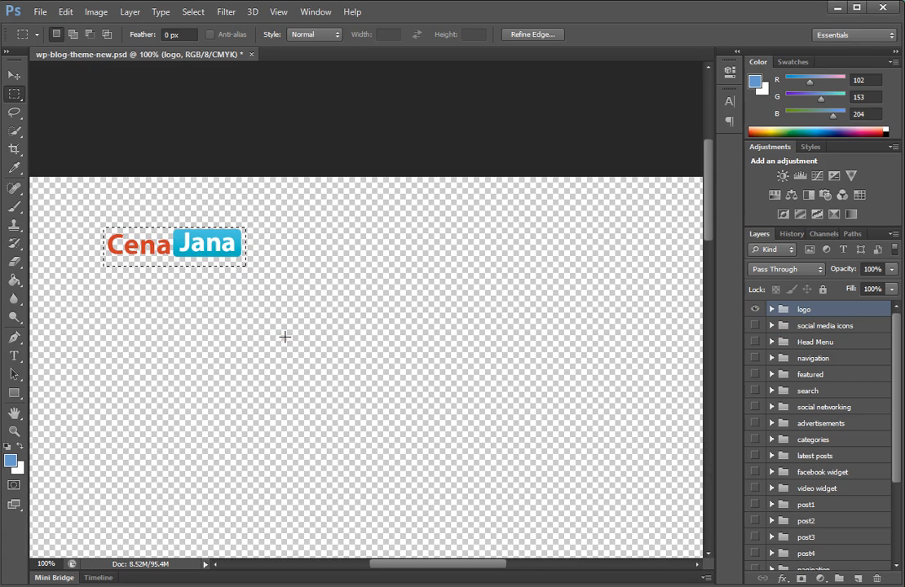
key(ctrl+d)
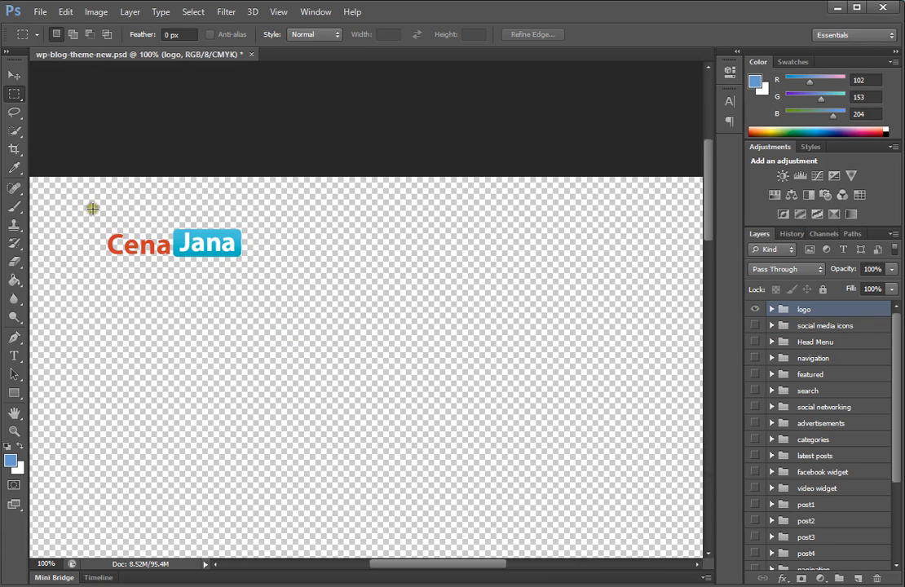
drag(92, 209, 264, 291)
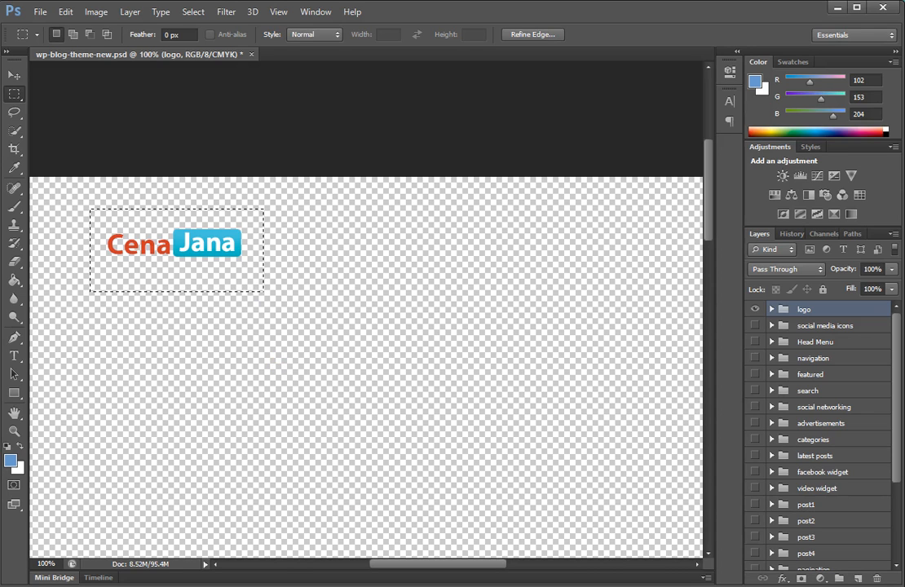
Step: Switch to Notepad, write the shortcut "Ctrl + Shift + C" and highlight it, then return to Photoshop
key(alt+Tab)
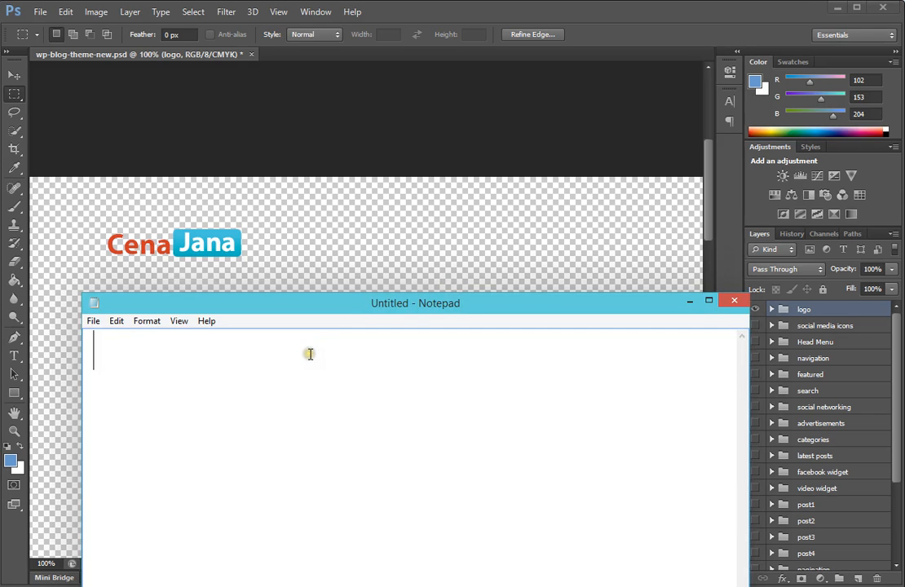
text(Ctrl)
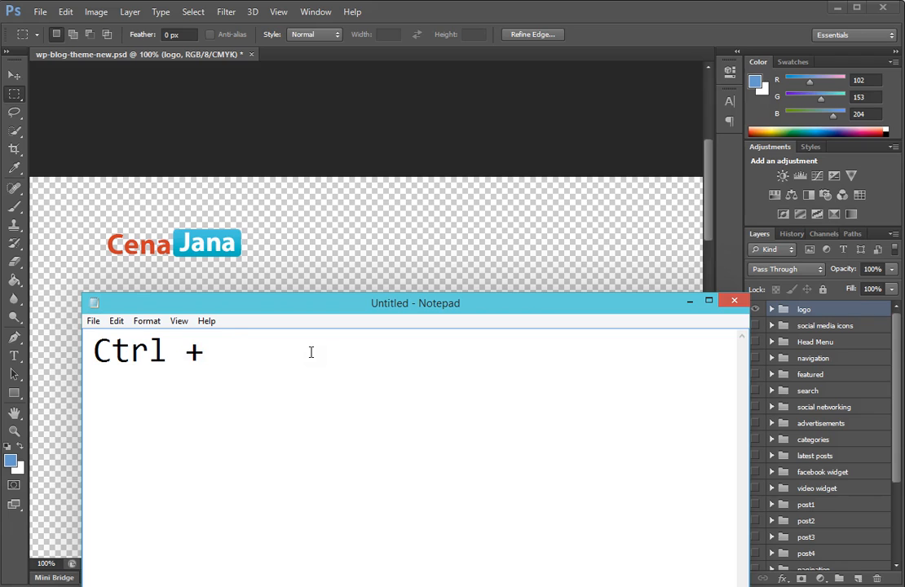
text( + Shift)
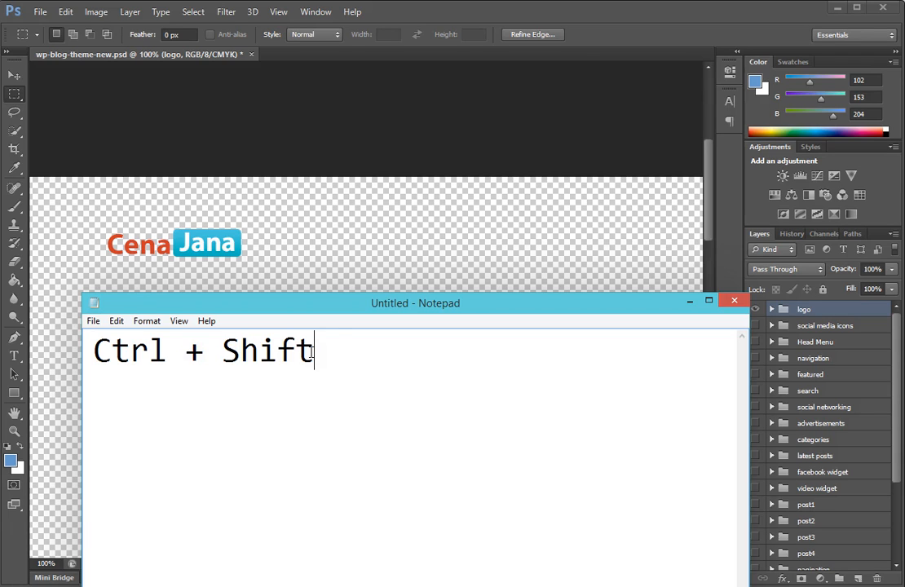
text( =)
key(BackSpace)
text(+ C)
drag(392, 352, 75, 353)
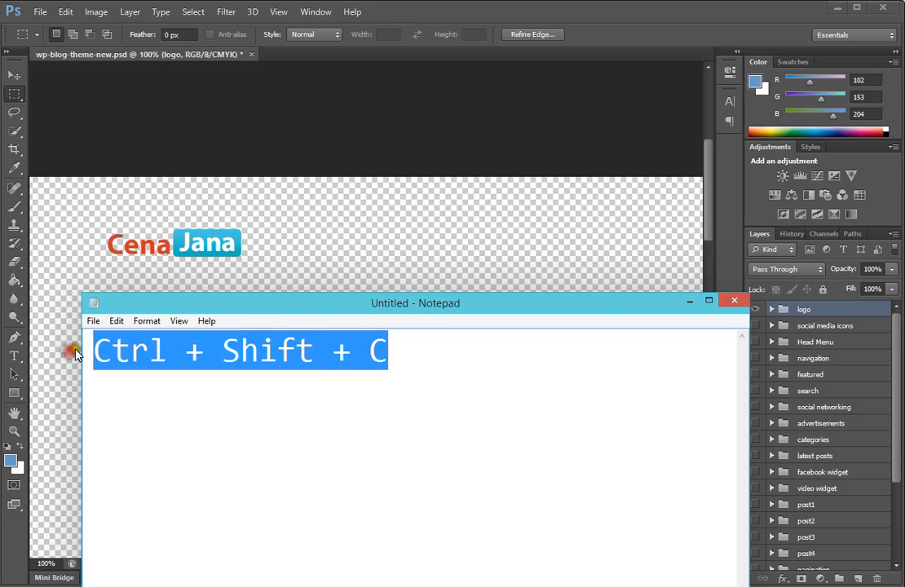
click(130, 42)
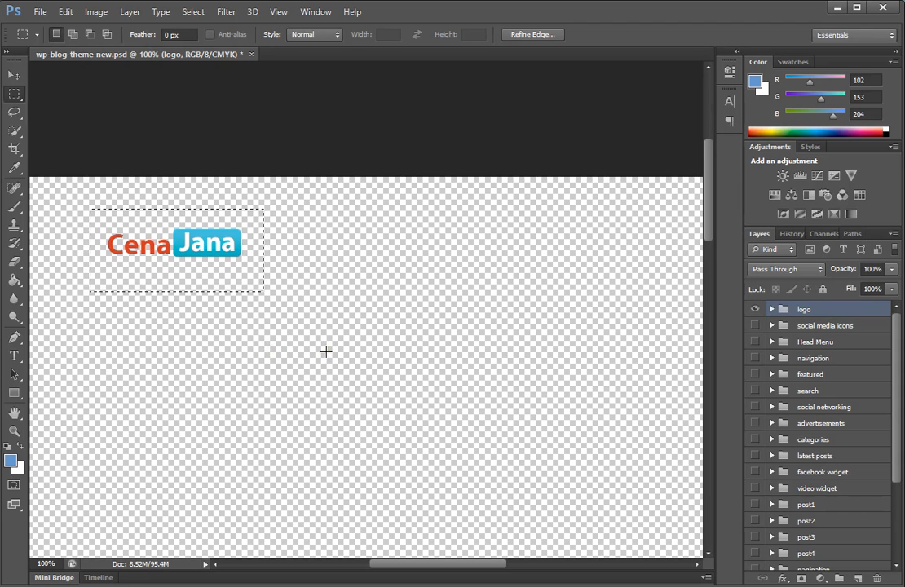
Step: Create a new document from the Clipboard preset and paste the copied logo into it
click(40, 13)
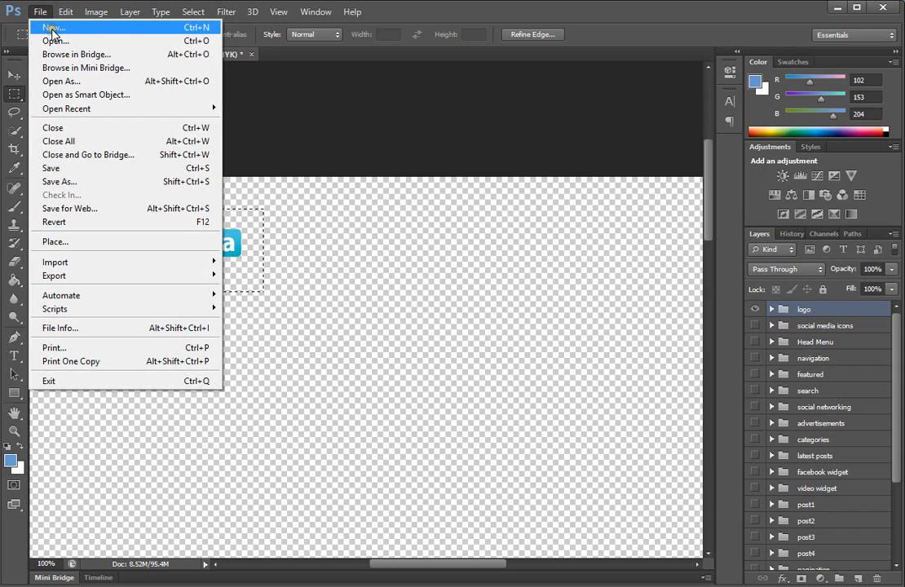
click(52, 29)
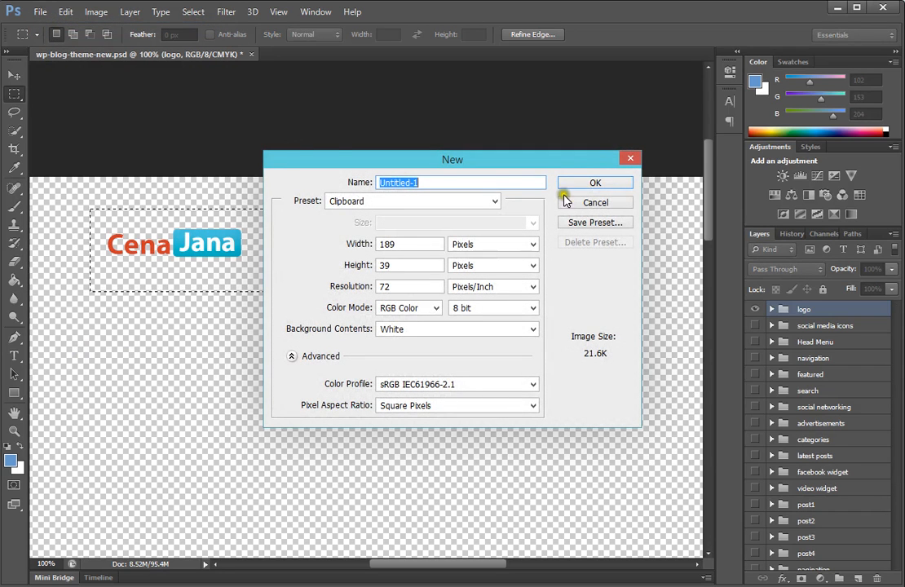
click(601, 182)
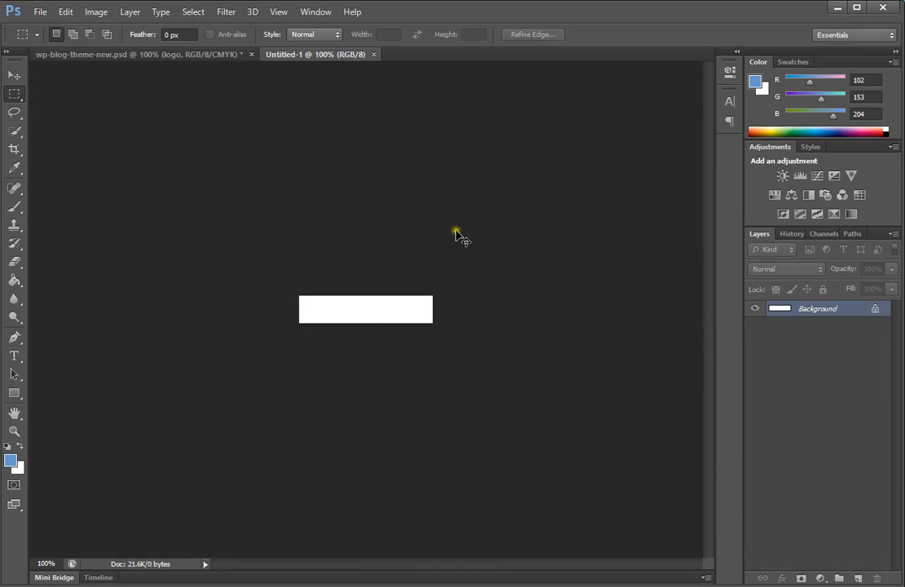
key(ctrl+v)
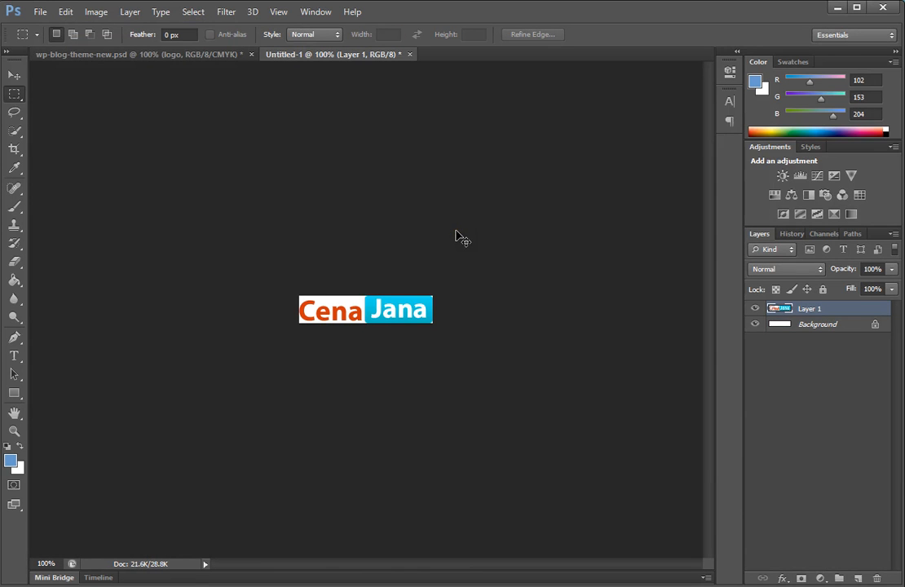
Step: Close the pasted logo document without saving
click(175, 54)
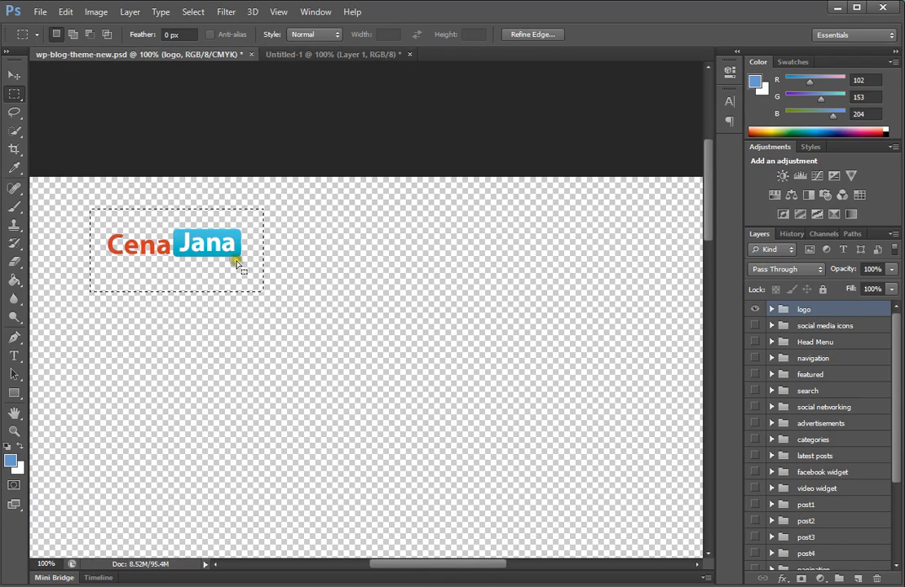
drag(237, 265, 447, 380)
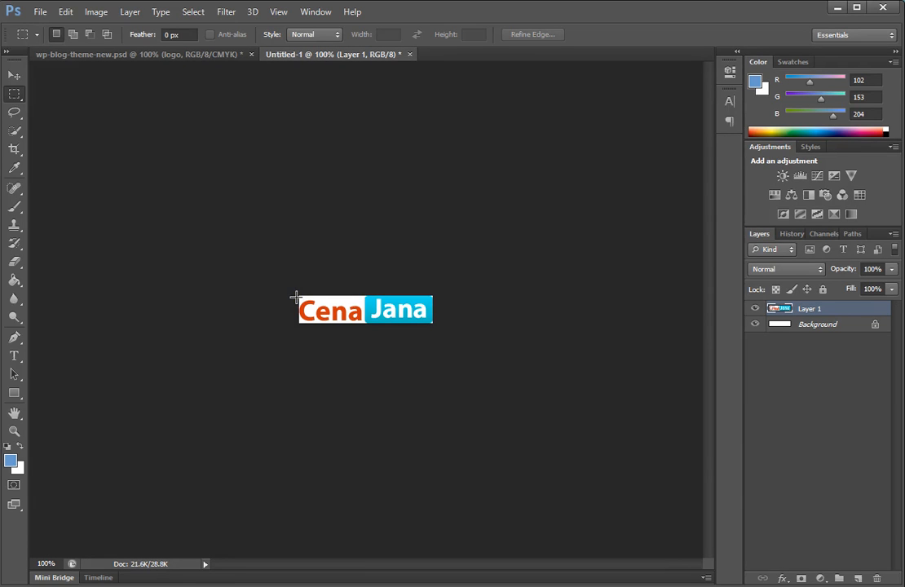
click(411, 53)
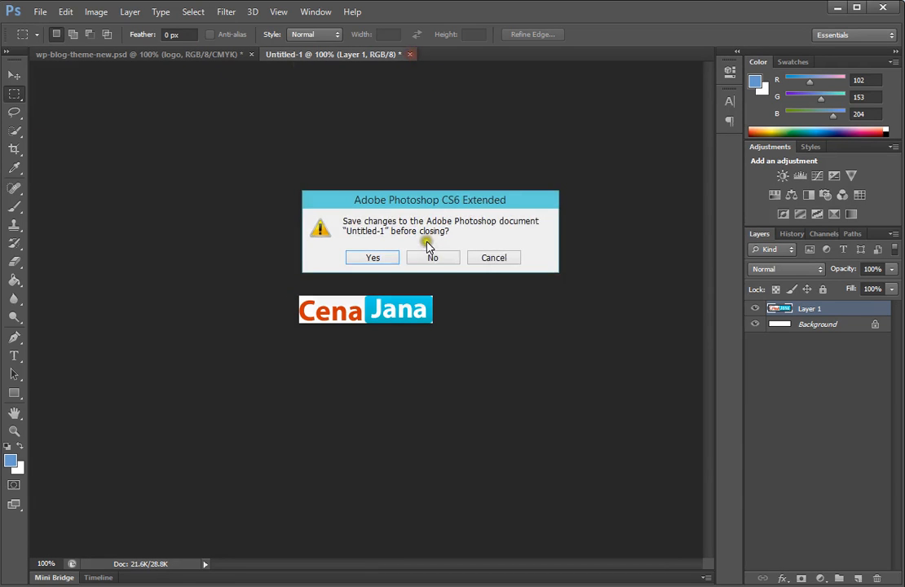
click(430, 258)
Step: Create a new 189 x 39 px document with a Transparent background
click(40, 11)
click(59, 29)
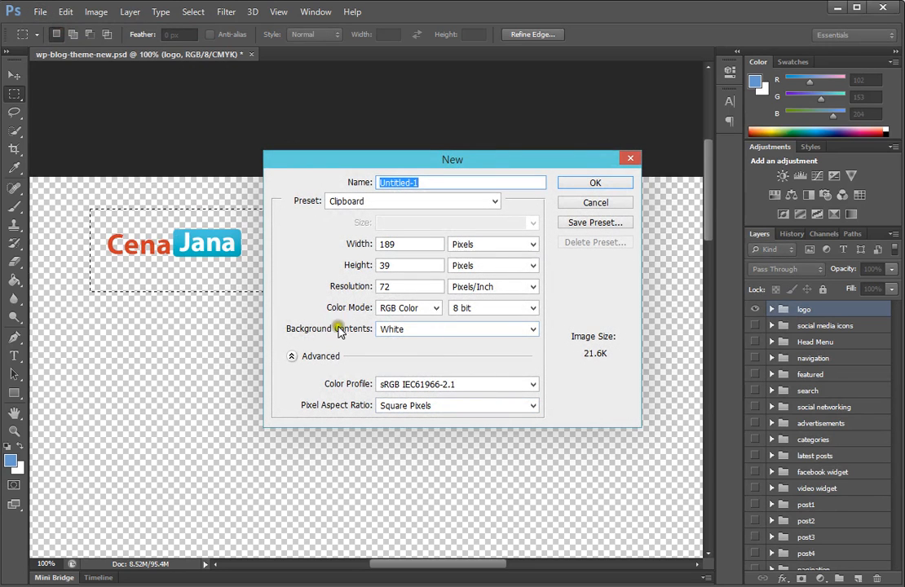
click(438, 329)
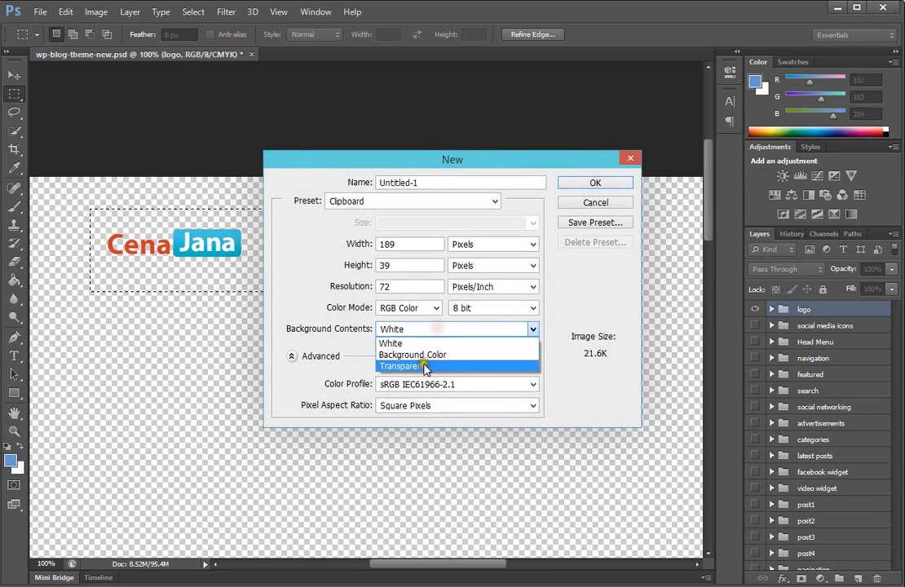
click(423, 365)
click(423, 360)
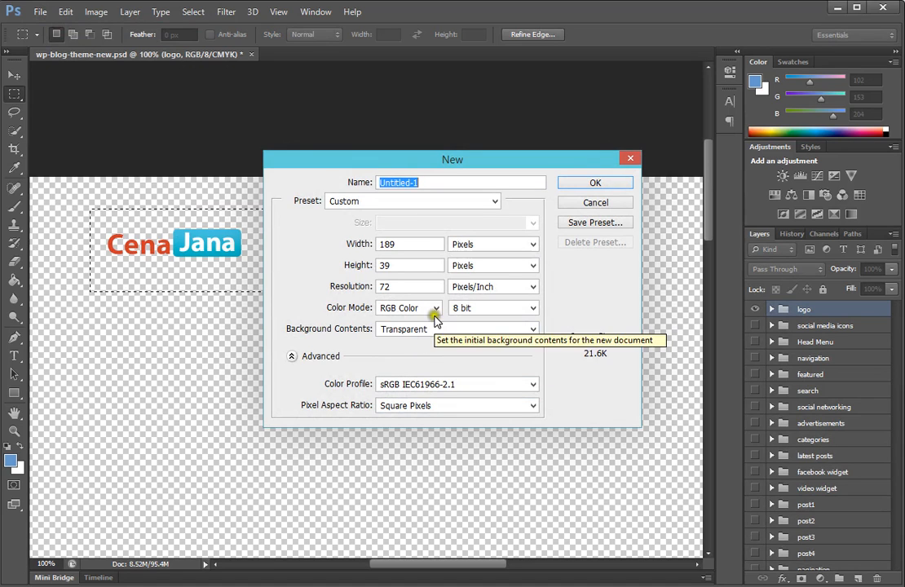
click(419, 329)
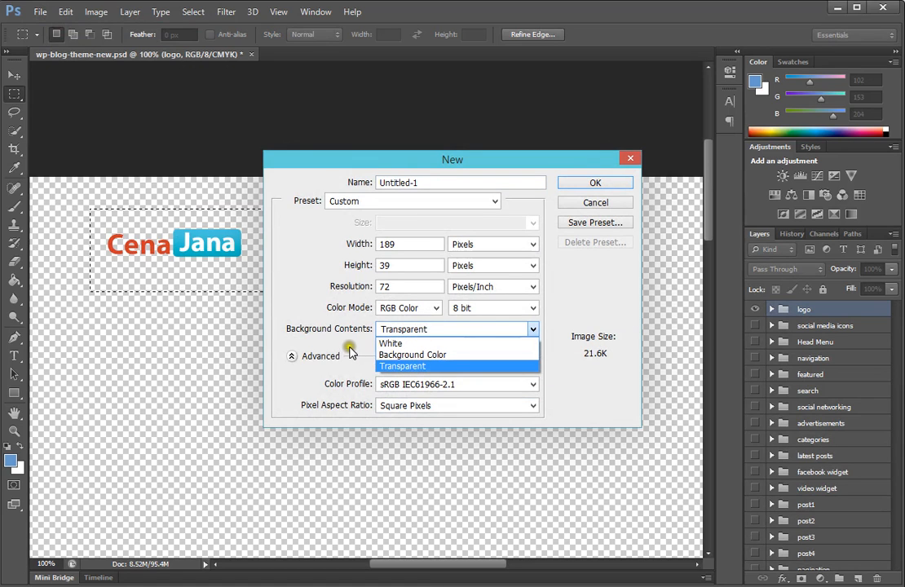
click(421, 350)
click(595, 184)
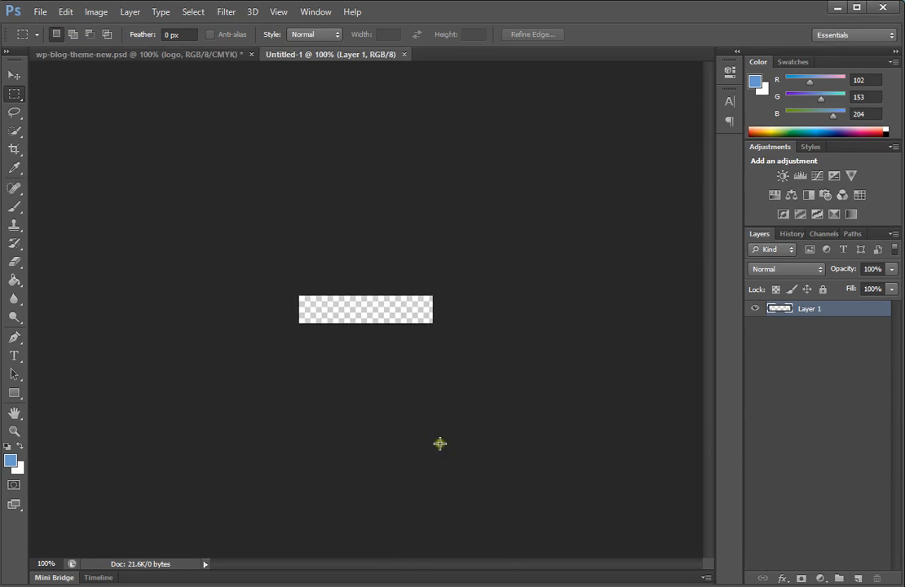
Step: Paste the copied logo into the new transparent document
click(107, 55)
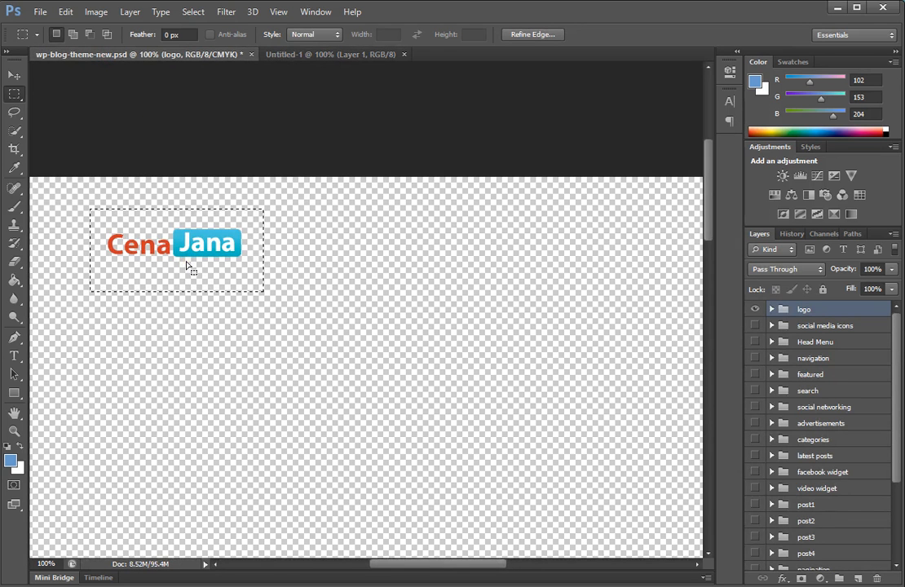
click(310, 55)
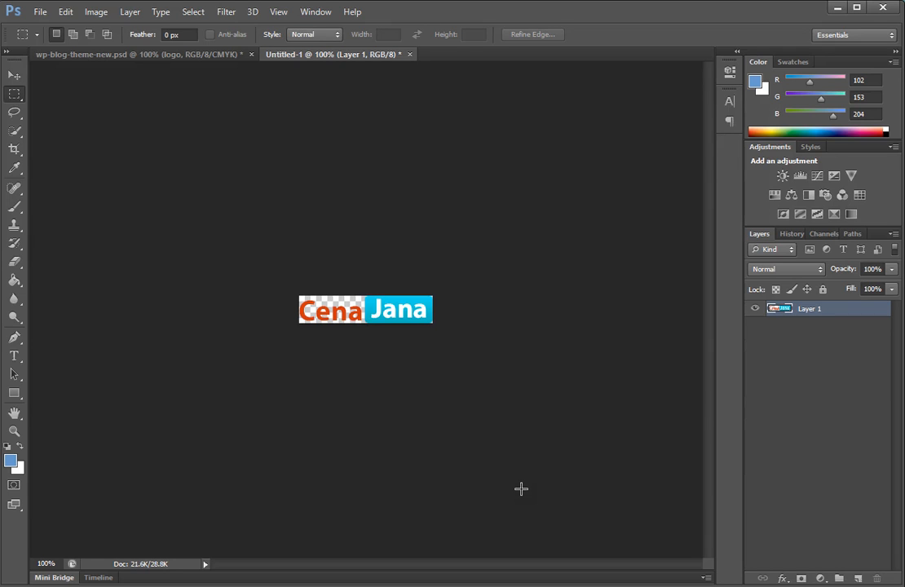
click(40, 12)
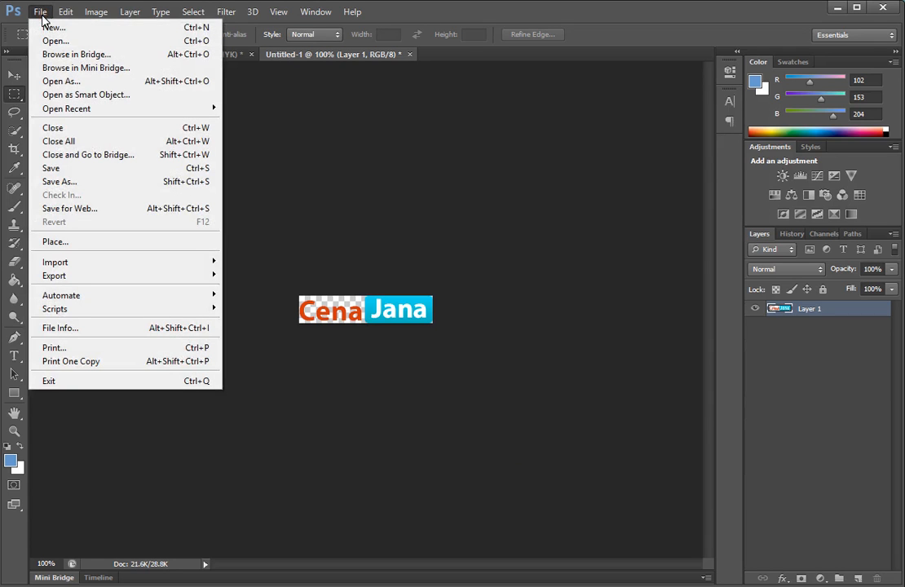
click(73, 209)
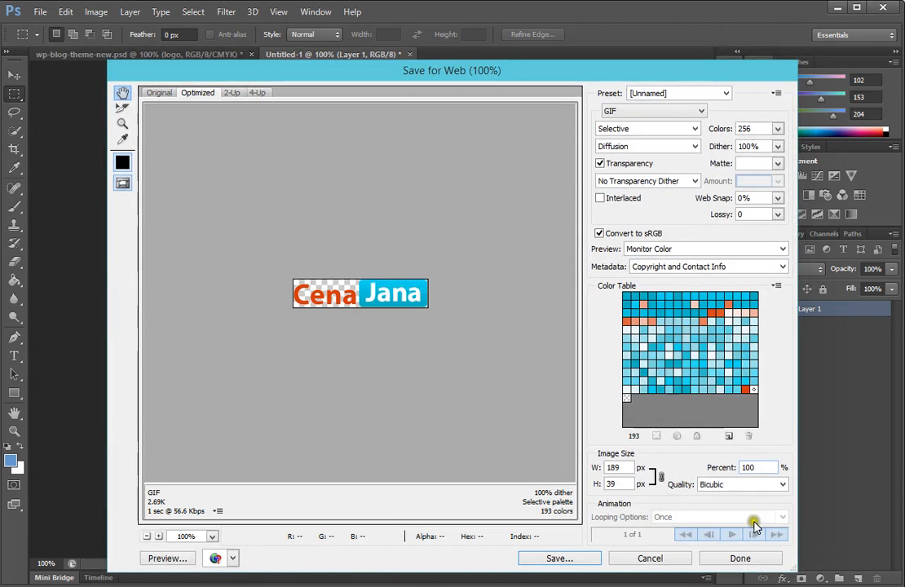
click(667, 561)
Step: Open Save for Web for the logo document and set the output format to PNG-8
click(40, 11)
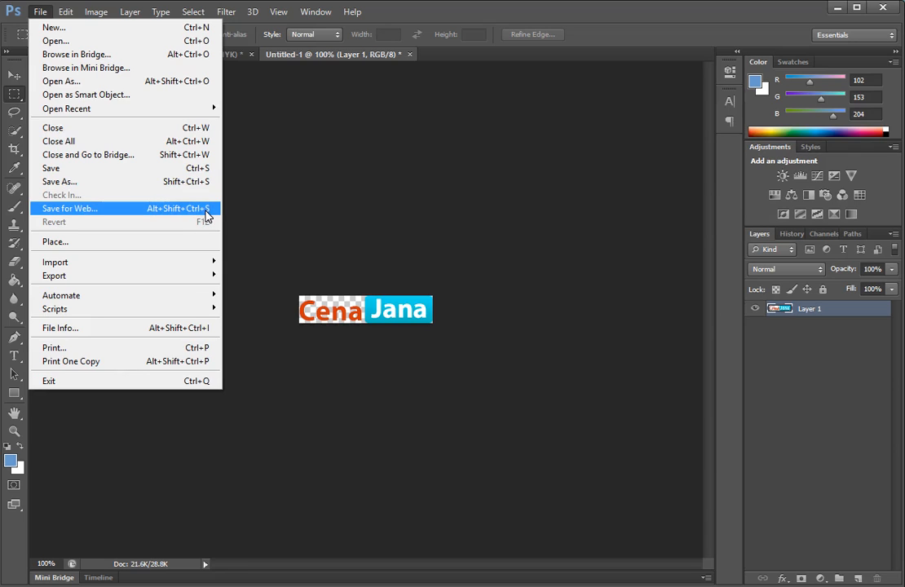
click(90, 207)
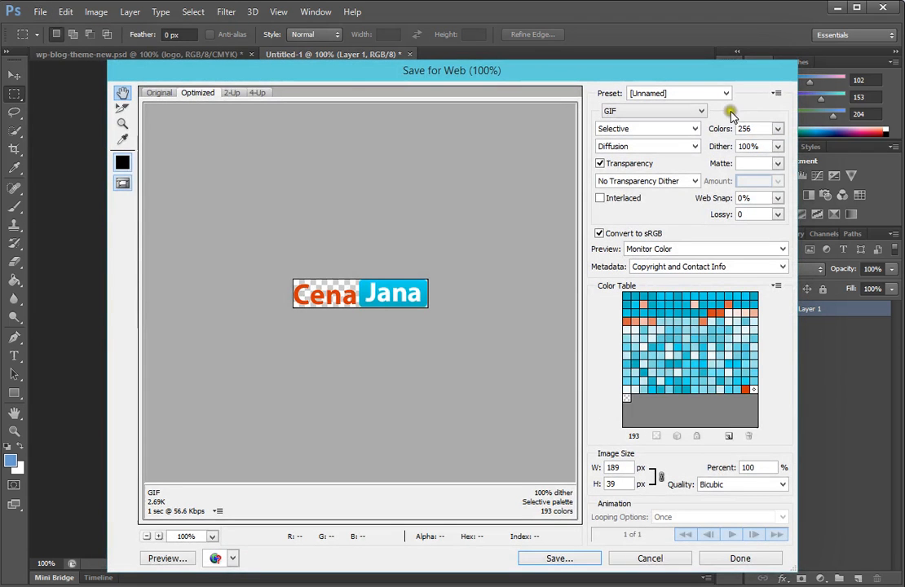
drag(638, 79, 619, 75)
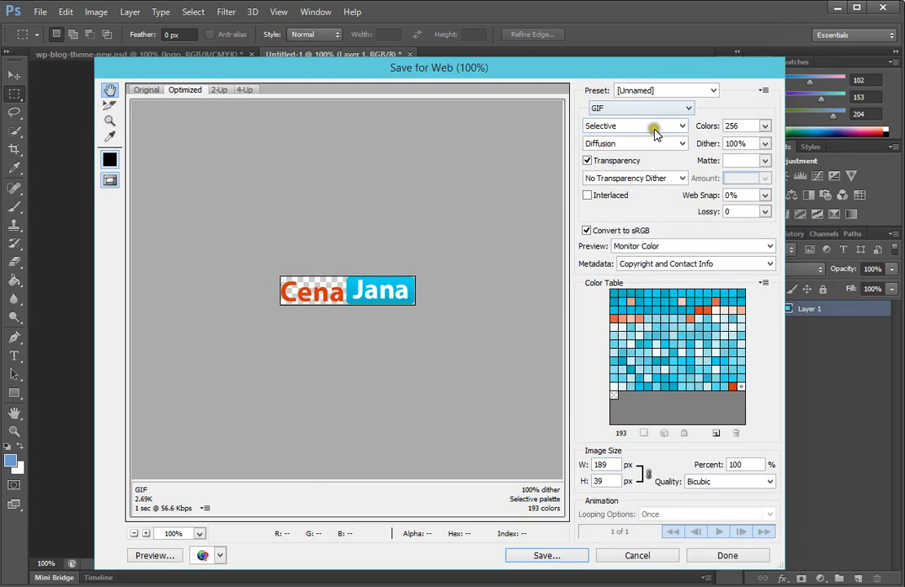
click(679, 109)
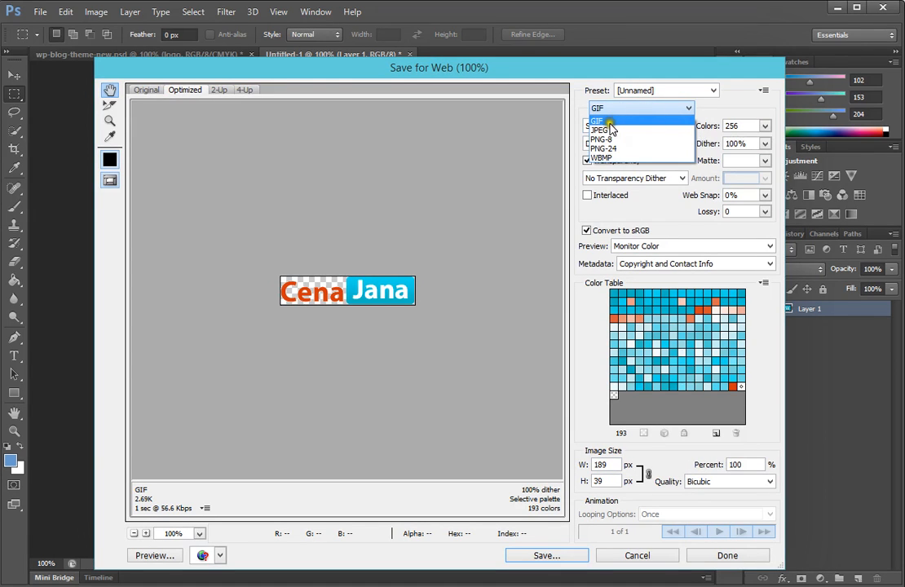
click(611, 140)
click(678, 114)
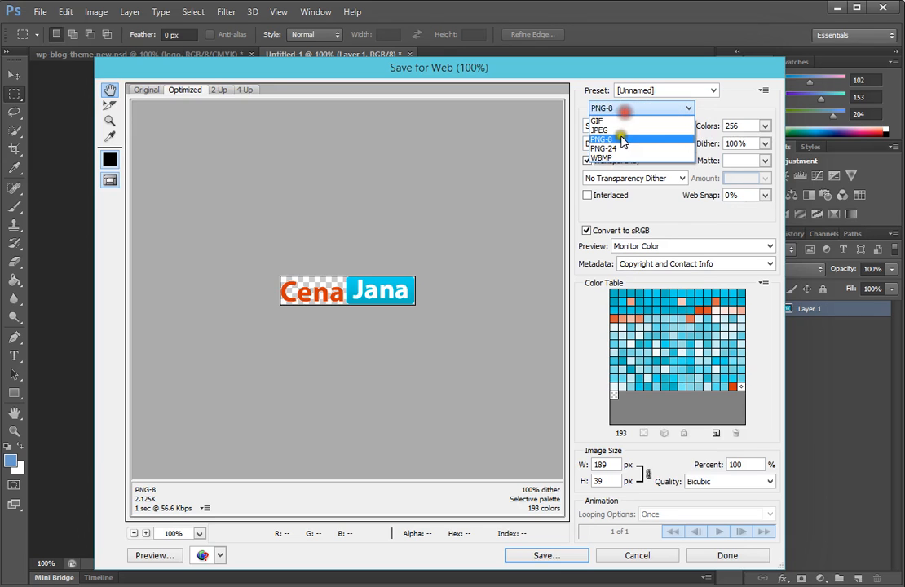
click(610, 129)
click(641, 111)
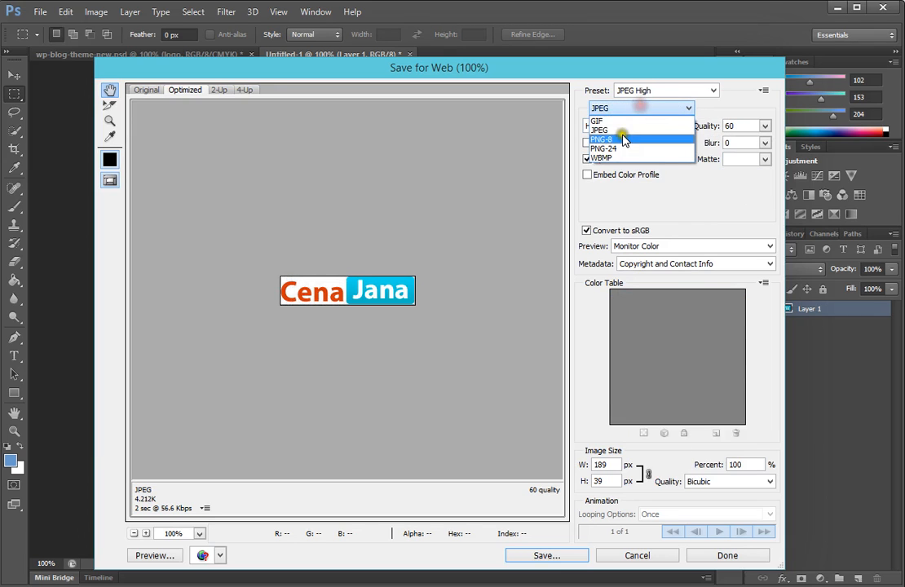
click(622, 134)
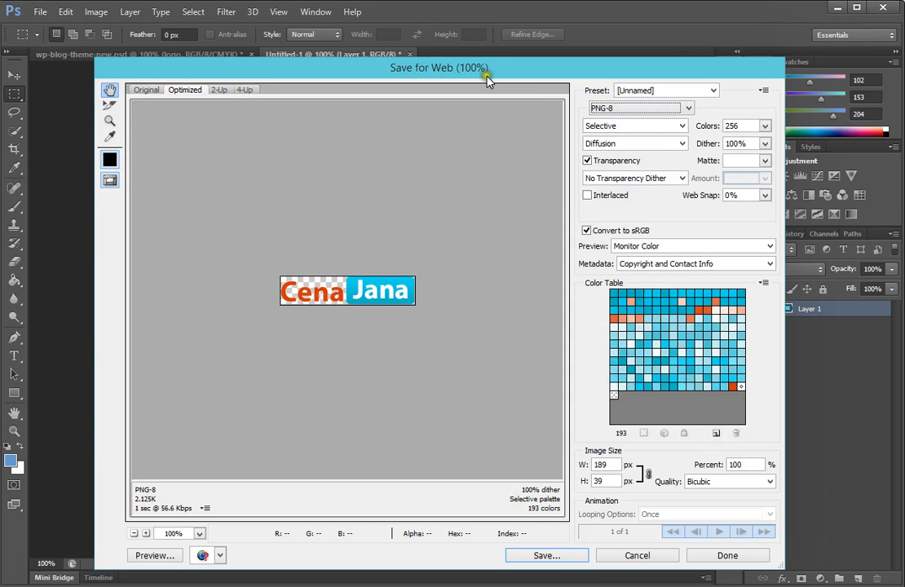
Step: Save the optimized image as logo.png in the images folder inside the HTML folder on the Desktop
drag(487, 79, 513, 80)
click(575, 561)
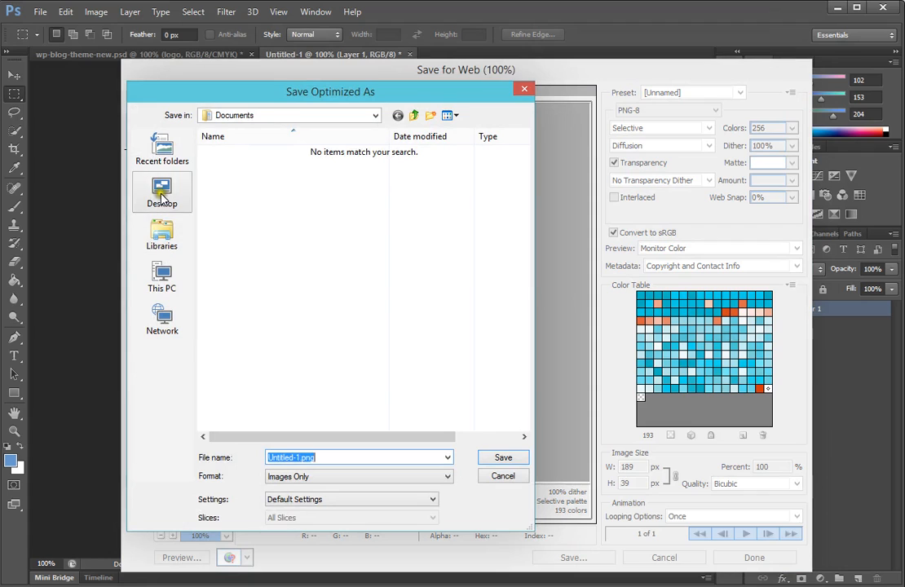
click(162, 196)
double_click(219, 223)
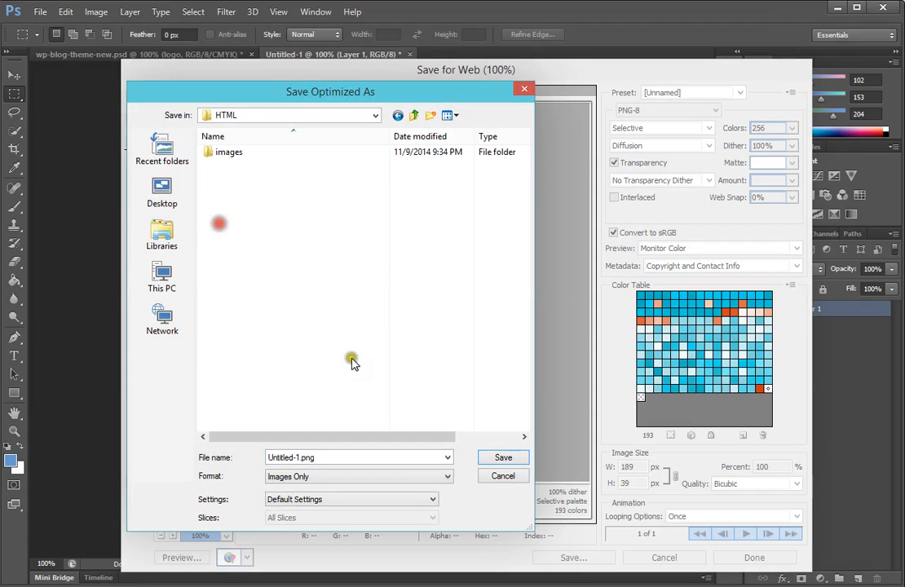
double_click(231, 154)
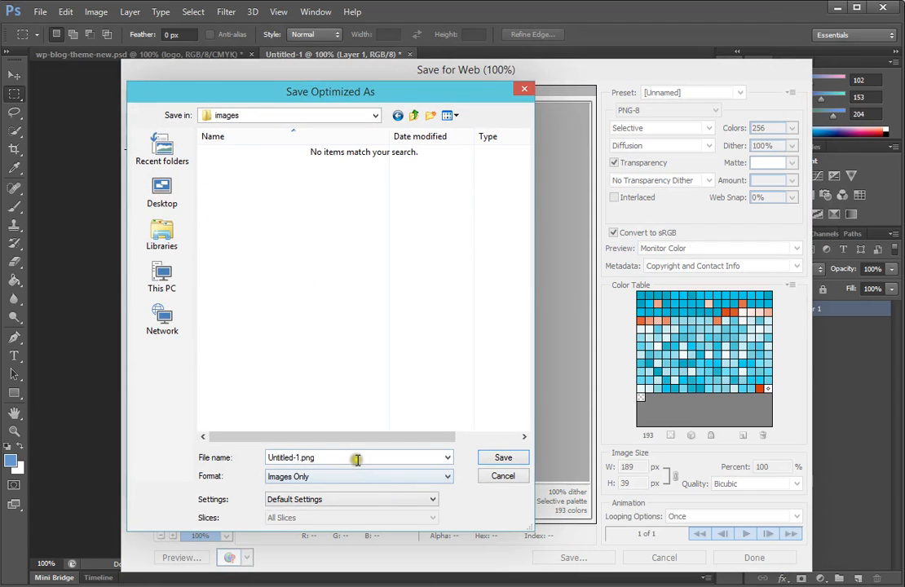
click(287, 458)
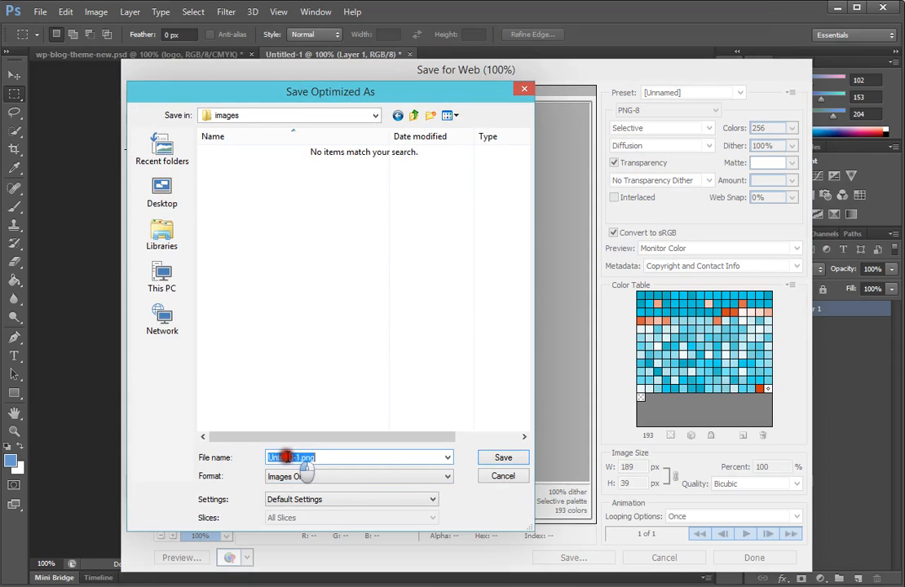
click(316, 457)
drag(300, 457, 238, 458)
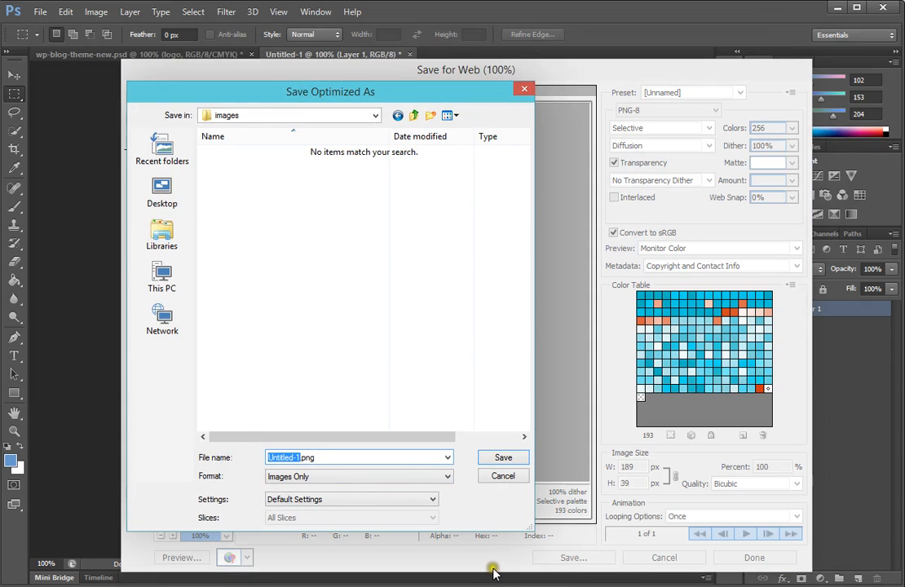
text(logo)
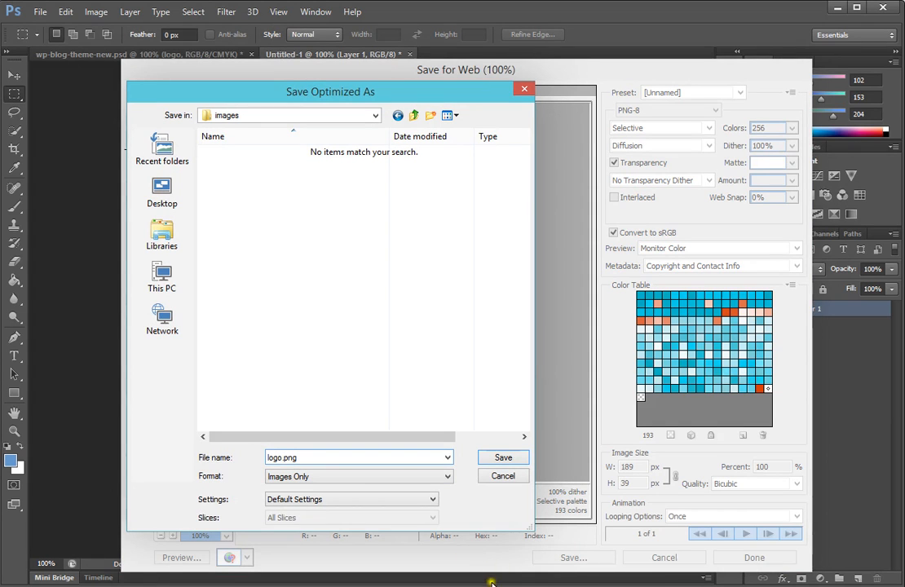
click(503, 459)
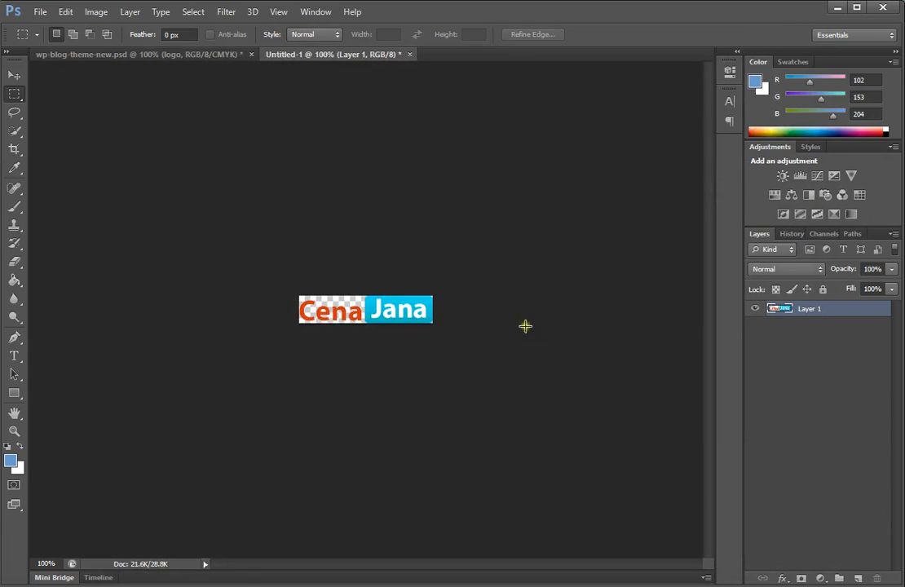
Step: Open the saved logo.png from the HTML images folder to inspect it, then close the viewer
click(837, 10)
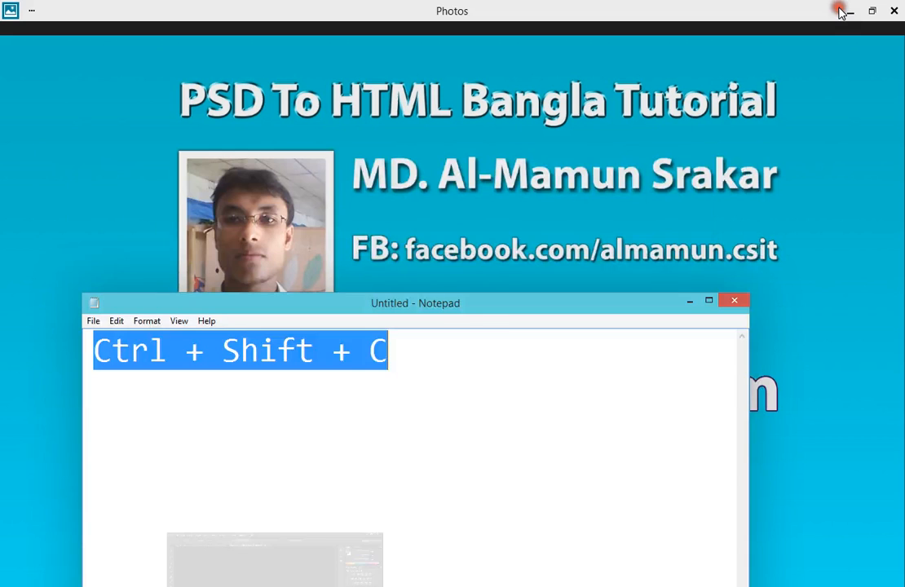
click(850, 13)
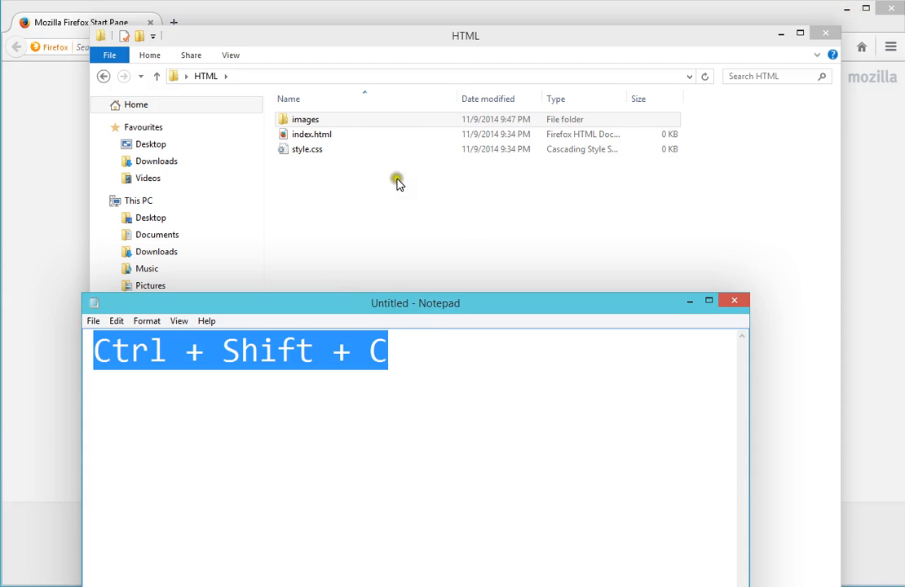
click(356, 216)
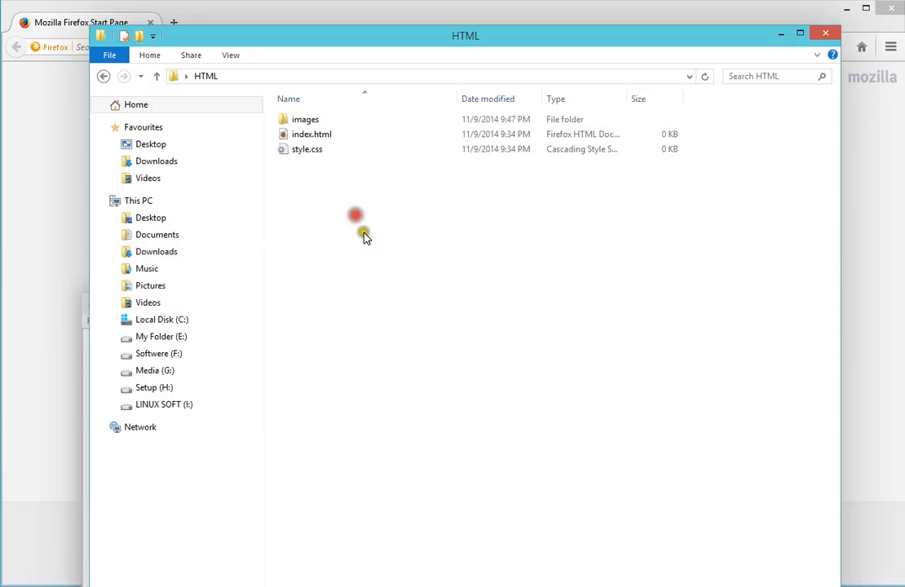
double_click(306, 120)
double_click(314, 147)
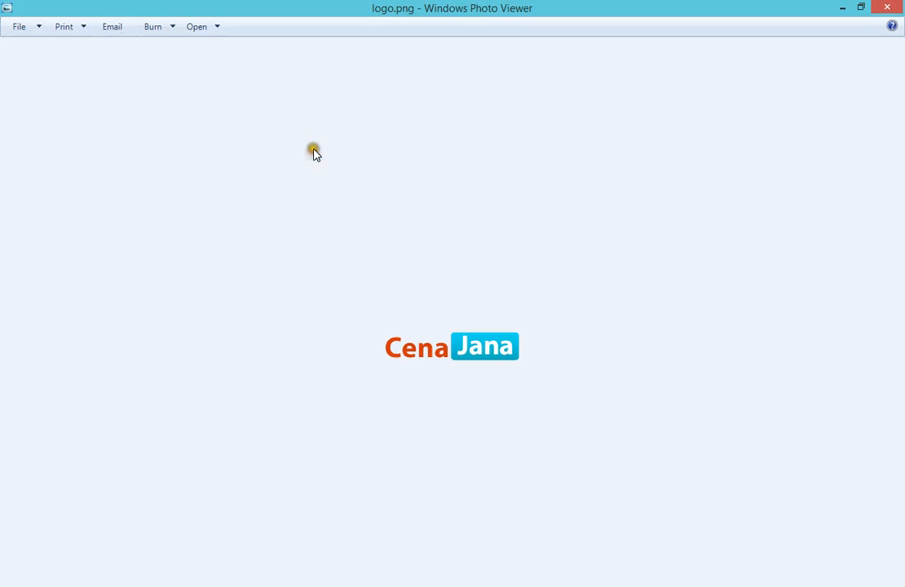
click(888, 8)
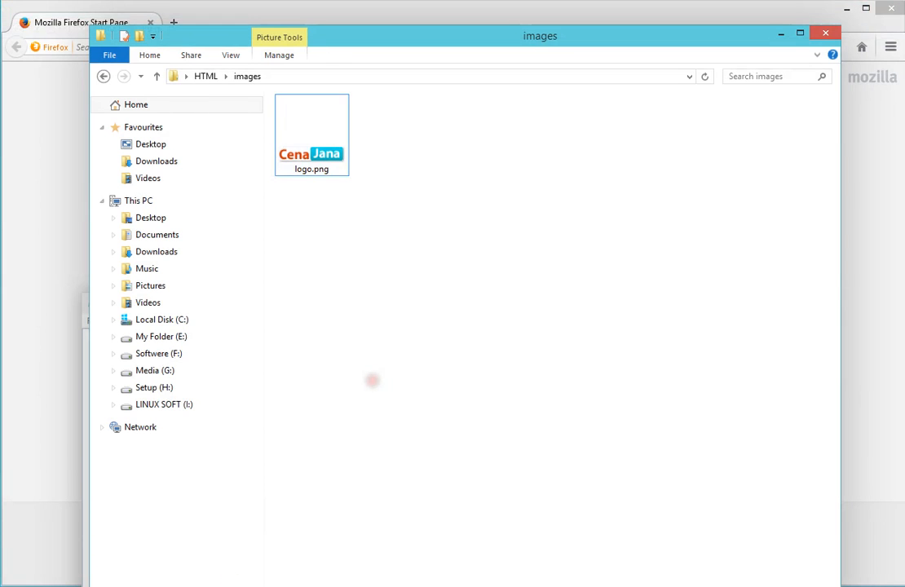
Step: In the theme PSD, clear the selection and make all the layer groups visible again
key(alt+Tab)
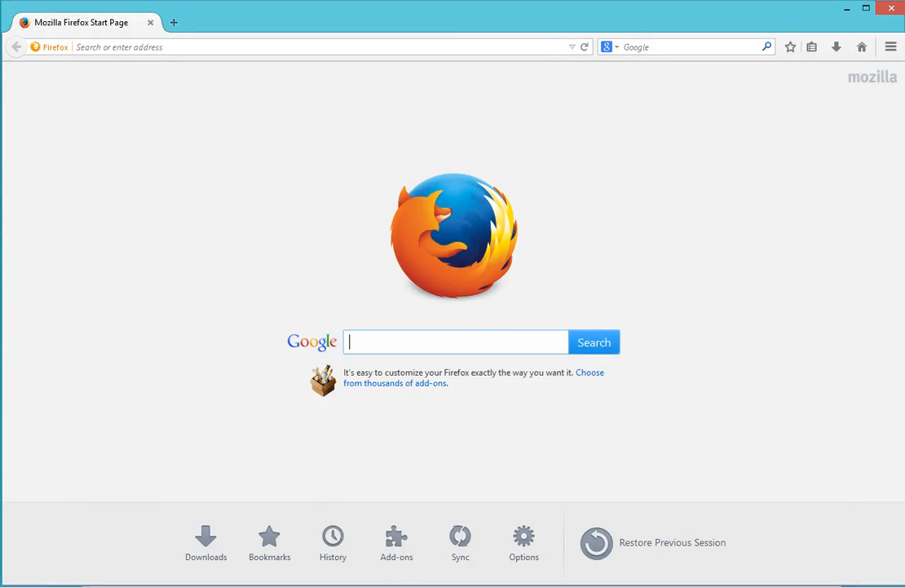
click(269, 585)
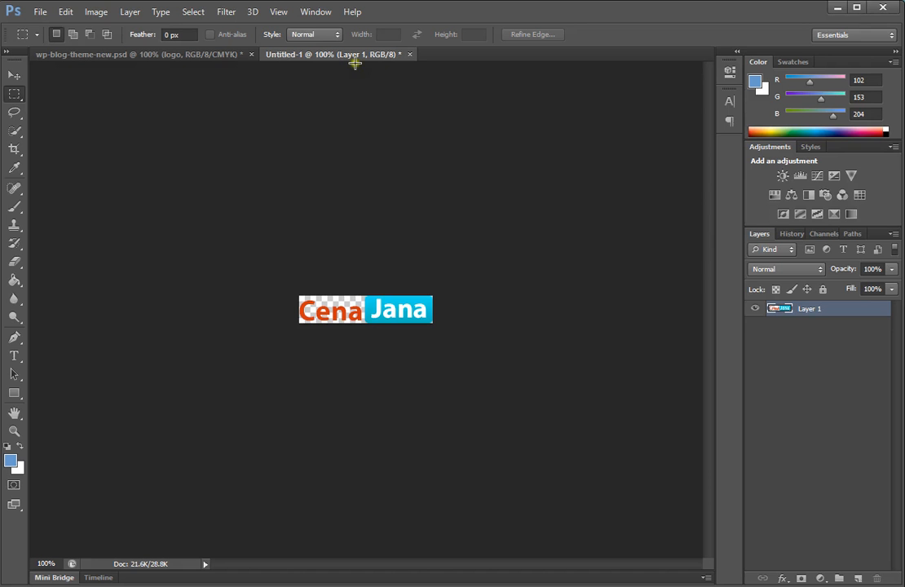
click(167, 54)
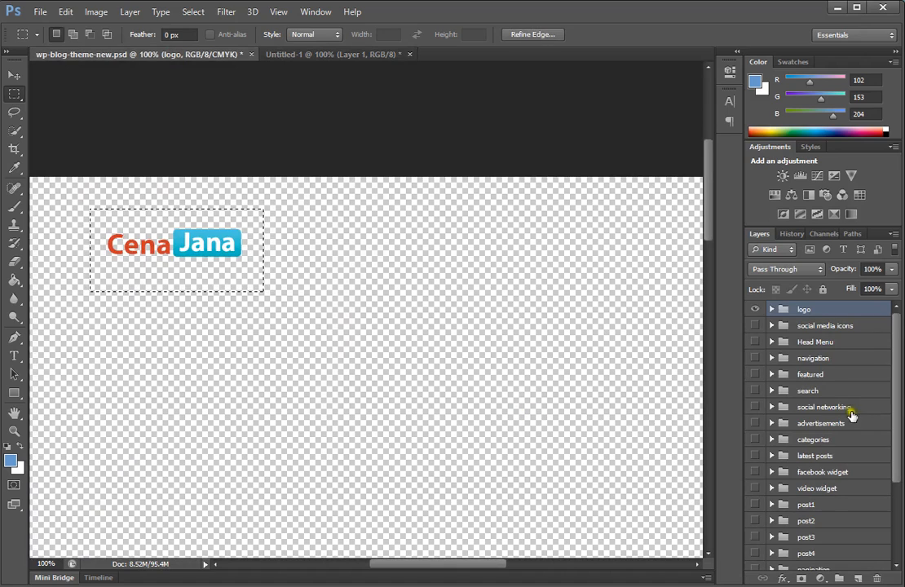
key(ctrl+d)
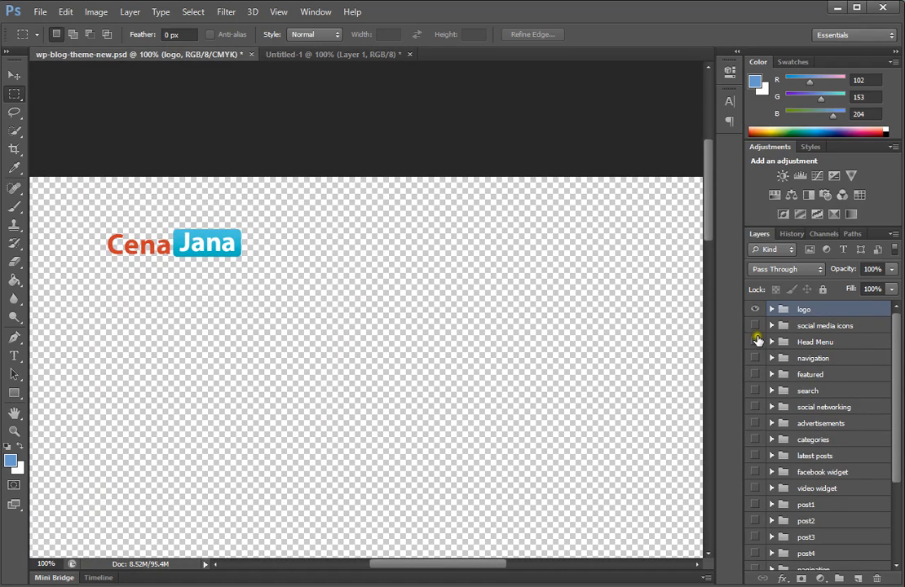
alt+click(756, 310)
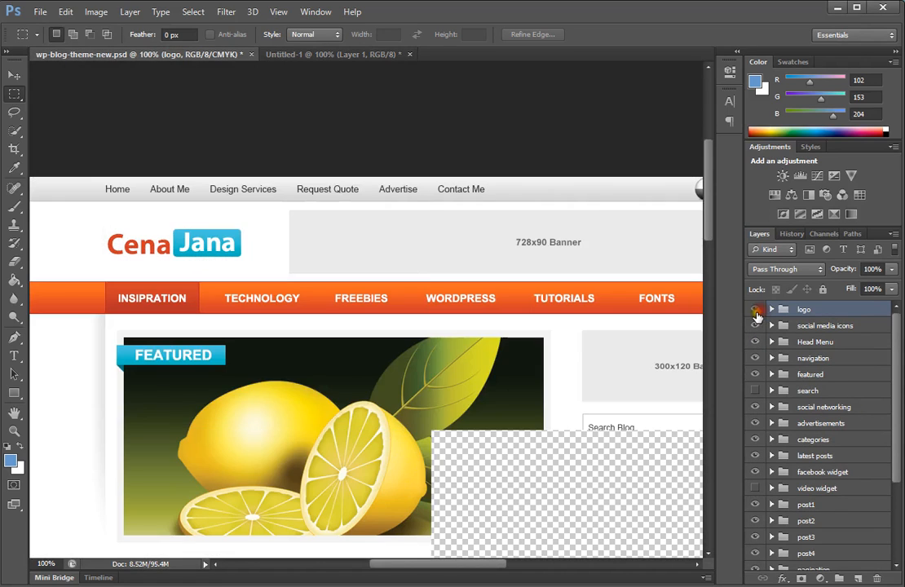